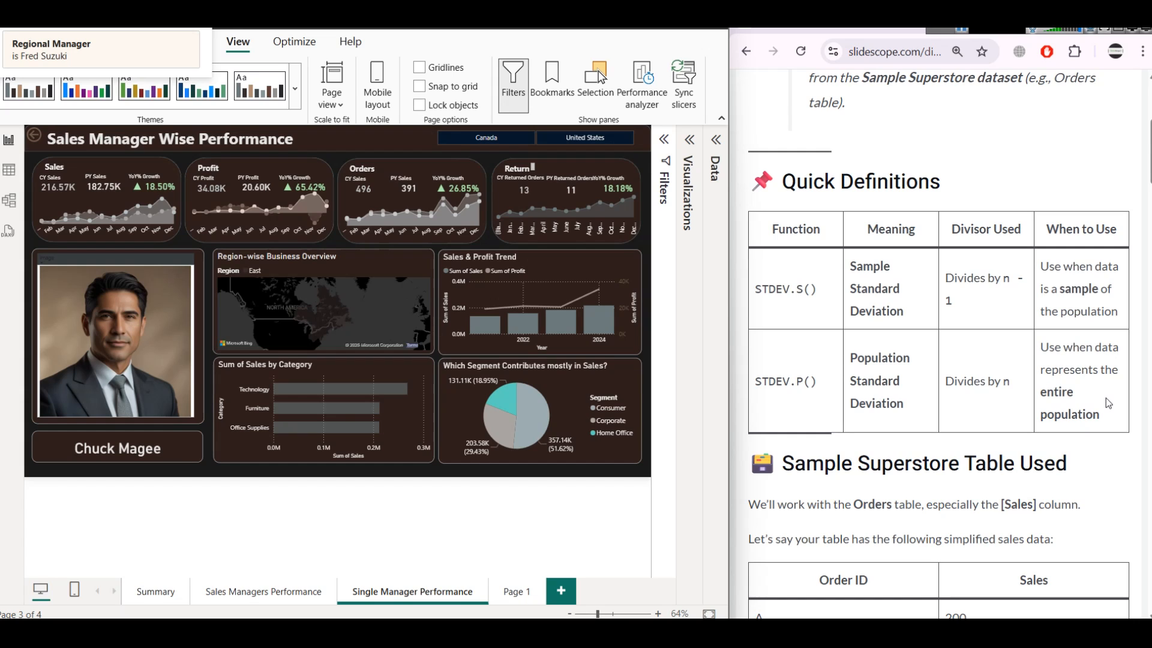
Read the STDEV.S and STDEV.P definitions in the article and locate the Sales column among the Orders table's fields
{"action": "scroll", "coordinate": [1032, 372], "scroll_direction": "down", "scroll_amount": 3}
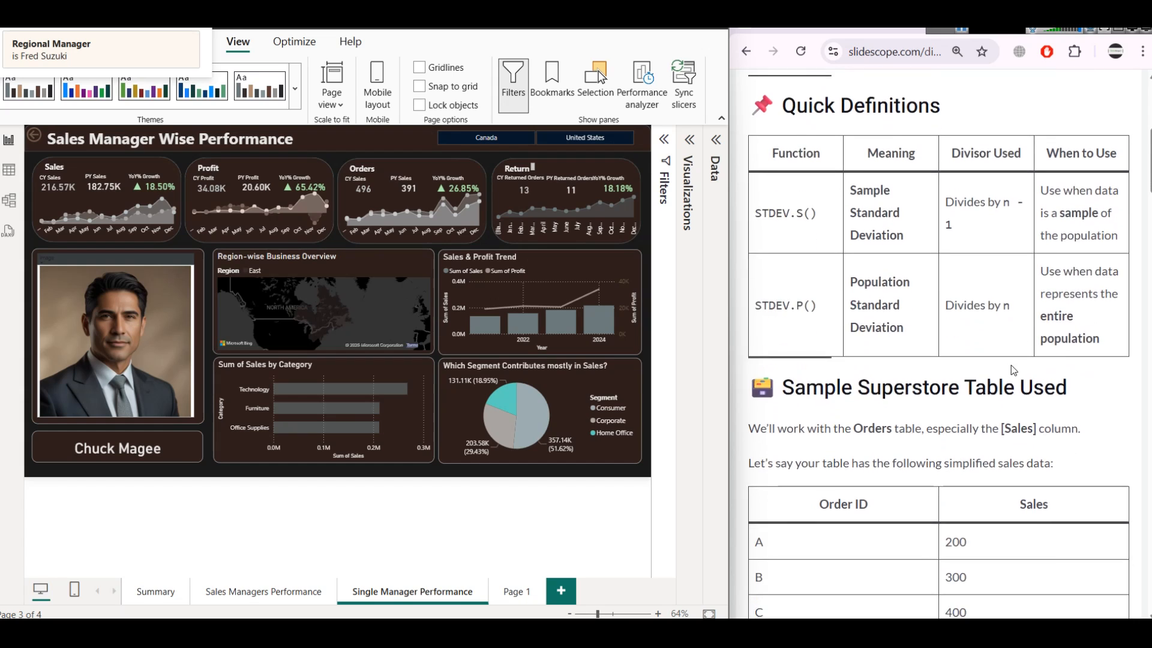
{"action": "scroll", "coordinate": [849, 376], "scroll_direction": "down", "scroll_amount": 1}
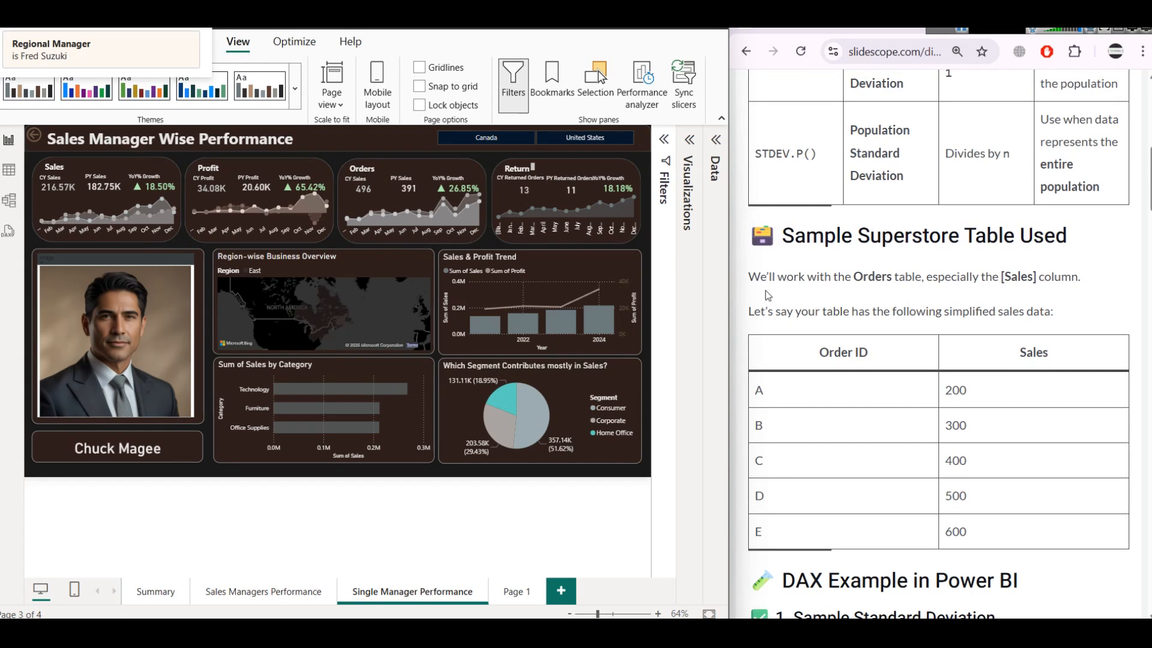
{"action": "left_click", "coordinate": [716, 139]}
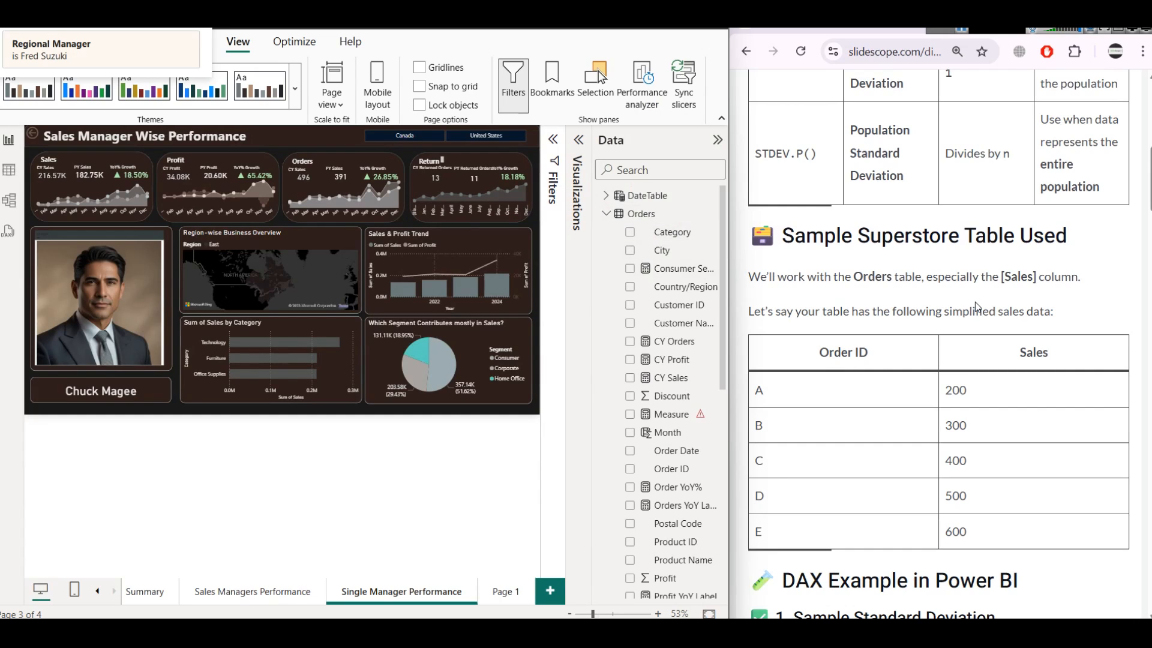
{"action": "scroll", "coordinate": [677, 386], "scroll_direction": "down", "scroll_amount": 3}
{"action": "scroll", "coordinate": [677, 387], "scroll_direction": "down", "scroll_amount": 5}
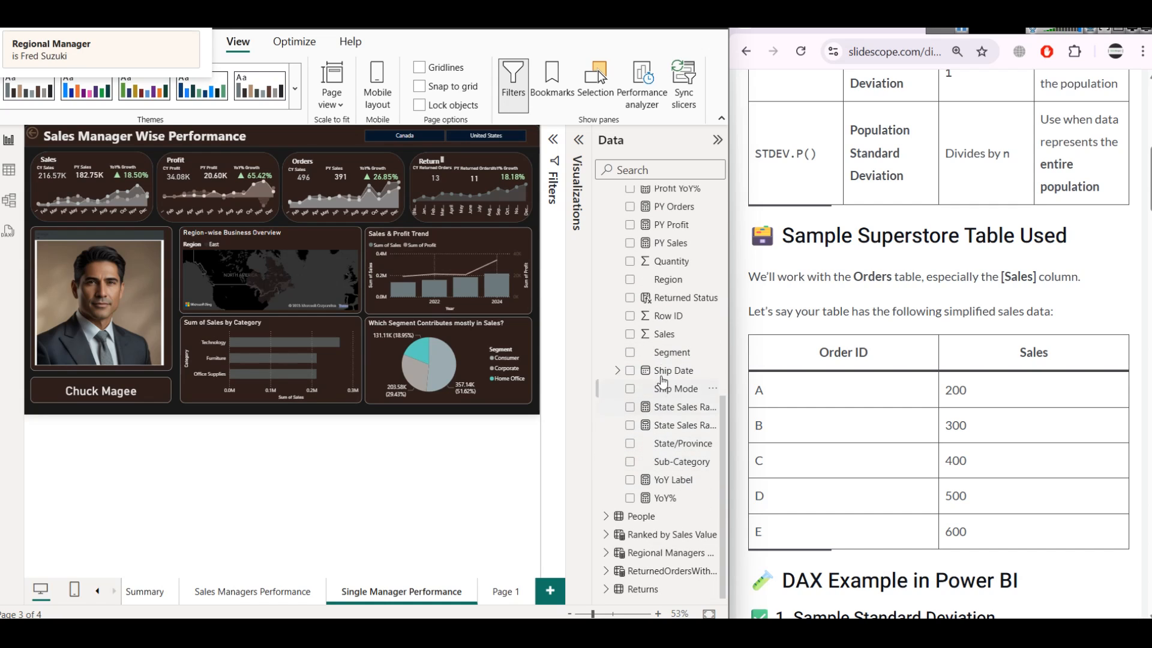
{"action": "left_click", "coordinate": [673, 335]}
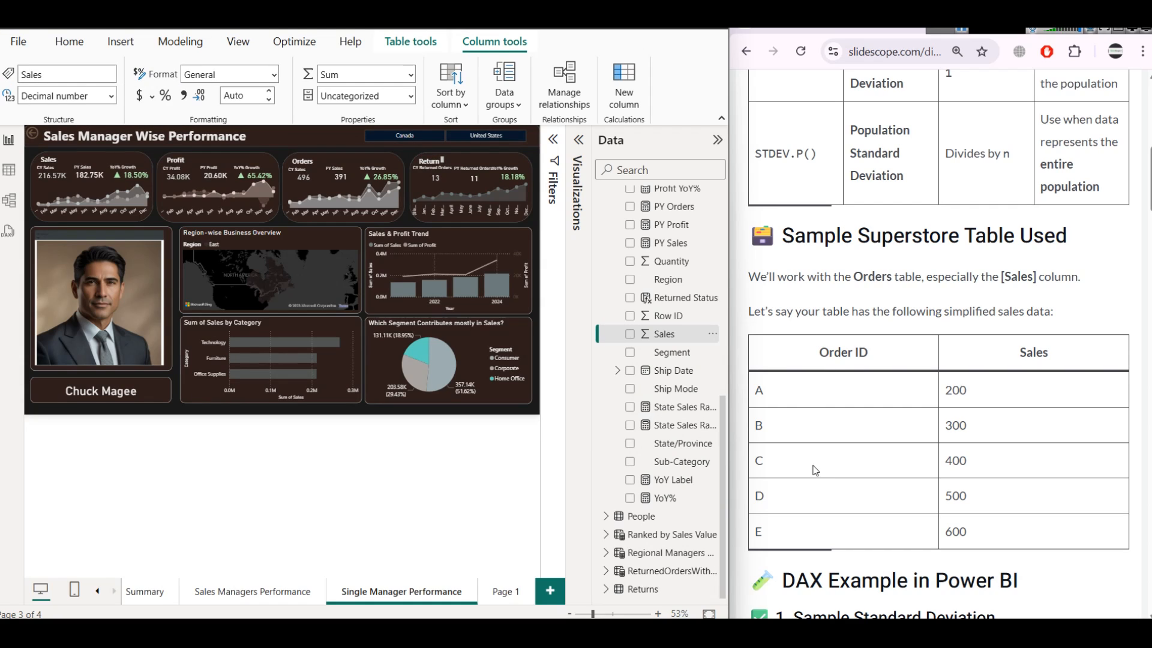
Open the Orders table's data rows and examine the Sales column against the article's sample Order ID and Sales table
{"action": "left_click", "coordinate": [9, 170]}
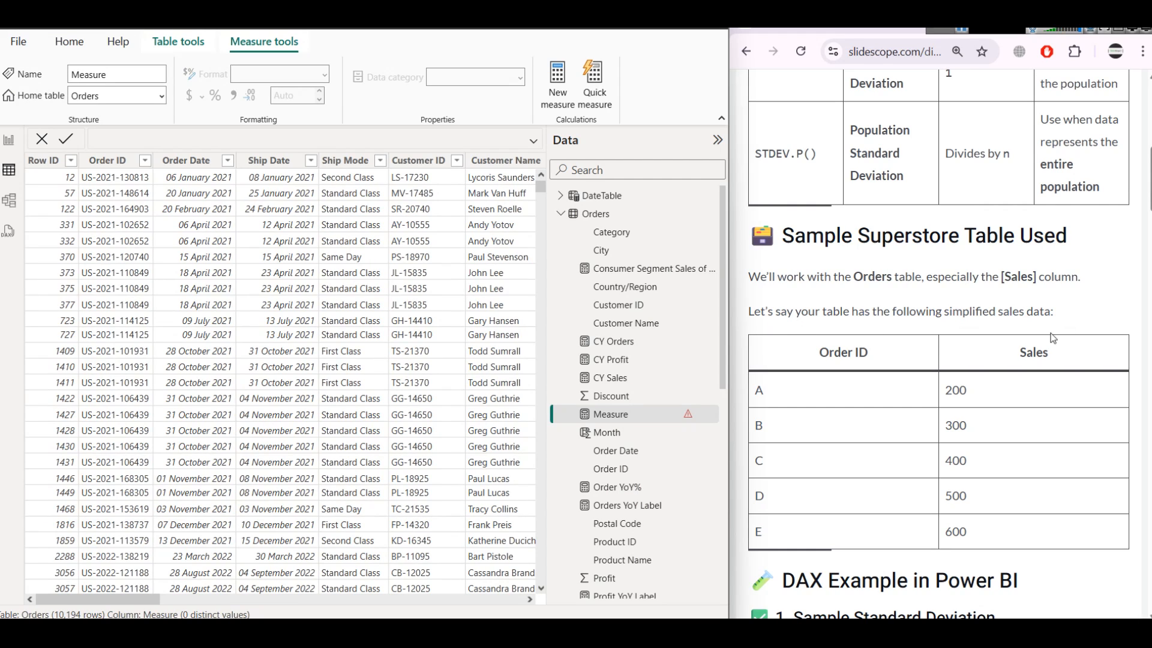
{"action": "scroll", "coordinate": [1053, 337], "scroll_direction": "down", "scroll_amount": 1}
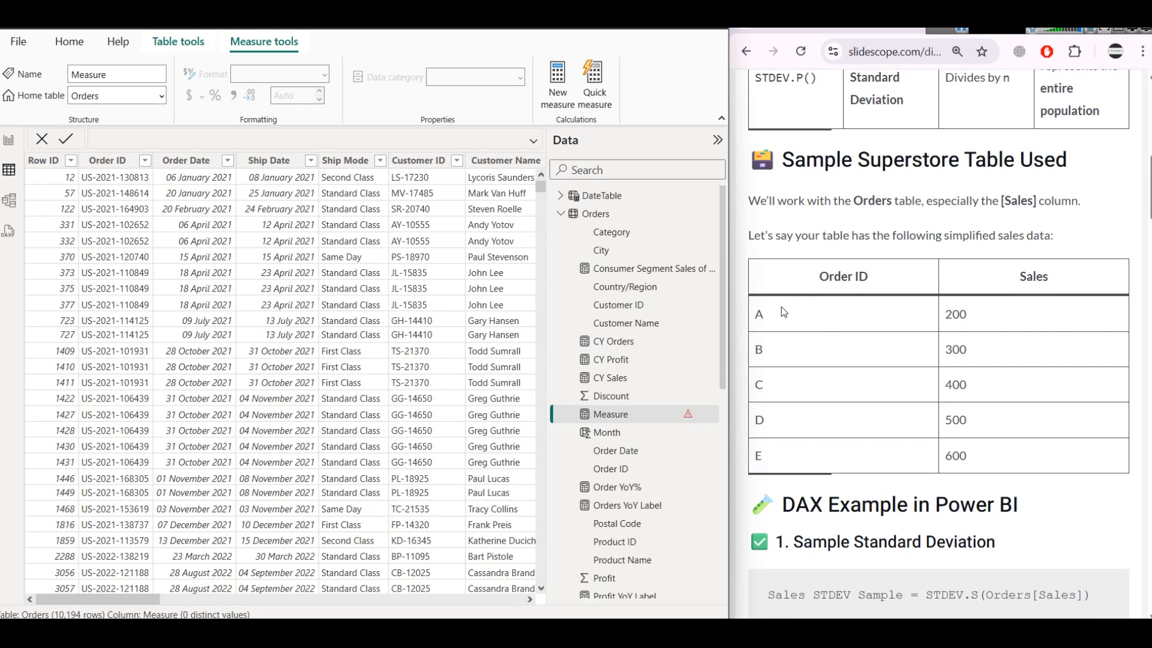
{"action": "left_click_drag", "start_coordinate": [144, 599], "coordinate": [556, 588]}
{"action": "scroll", "coordinate": [467, 586], "scroll_direction": "left", "scroll_amount": 3}
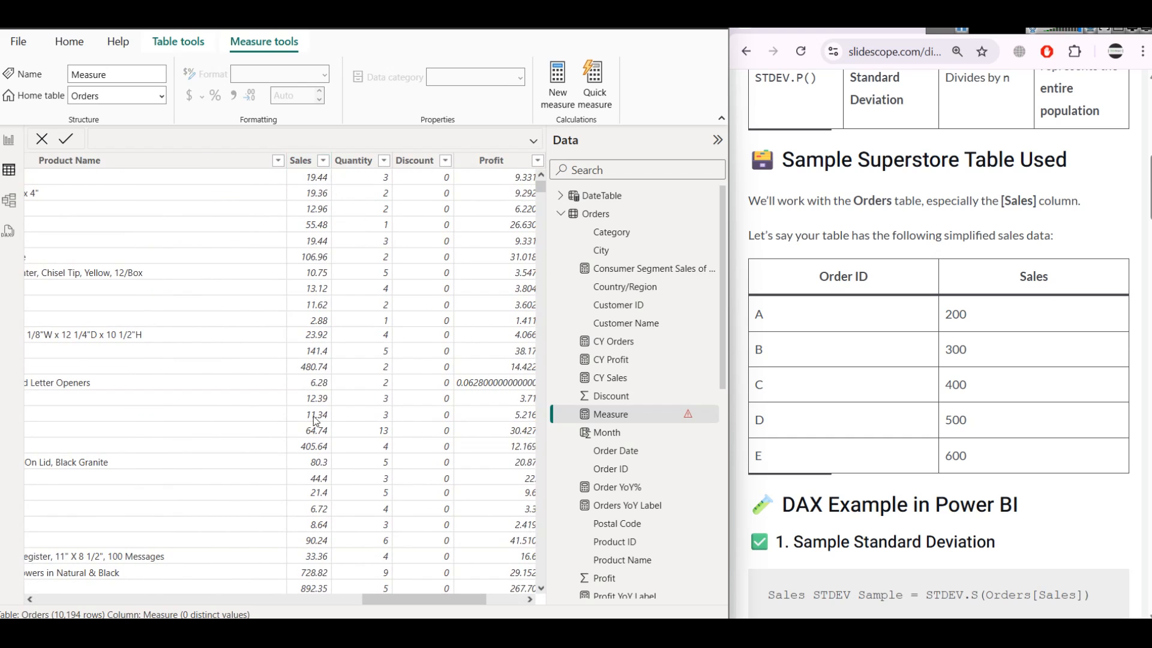
{"action": "left_click_drag", "start_coordinate": [391, 598], "coordinate": [78, 598]}
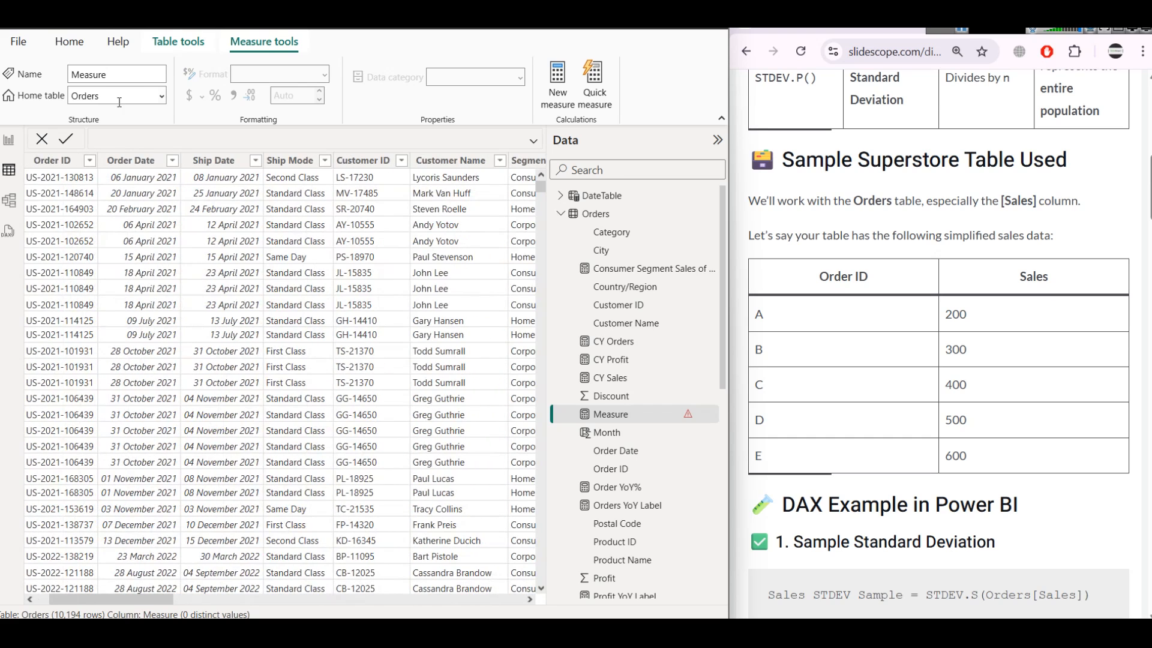
Copy the sample standard deviation formula "Sales STDEV Sample = STDEV.S(Orders[Sales])" from the browser article
{"action": "scroll", "coordinate": [953, 403], "scroll_direction": "down", "scroll_amount": 1}
{"action": "scroll", "coordinate": [954, 403], "scroll_direction": "down", "scroll_amount": 3}
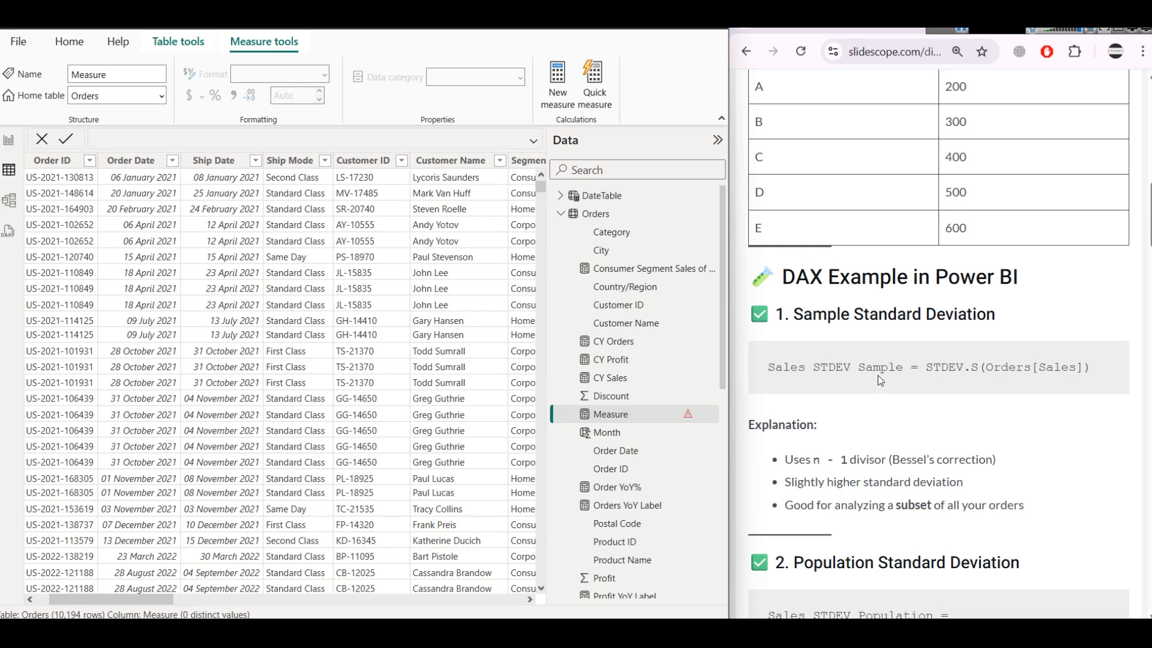
{"action": "scroll", "coordinate": [879, 368], "scroll_direction": "down", "scroll_amount": 1}
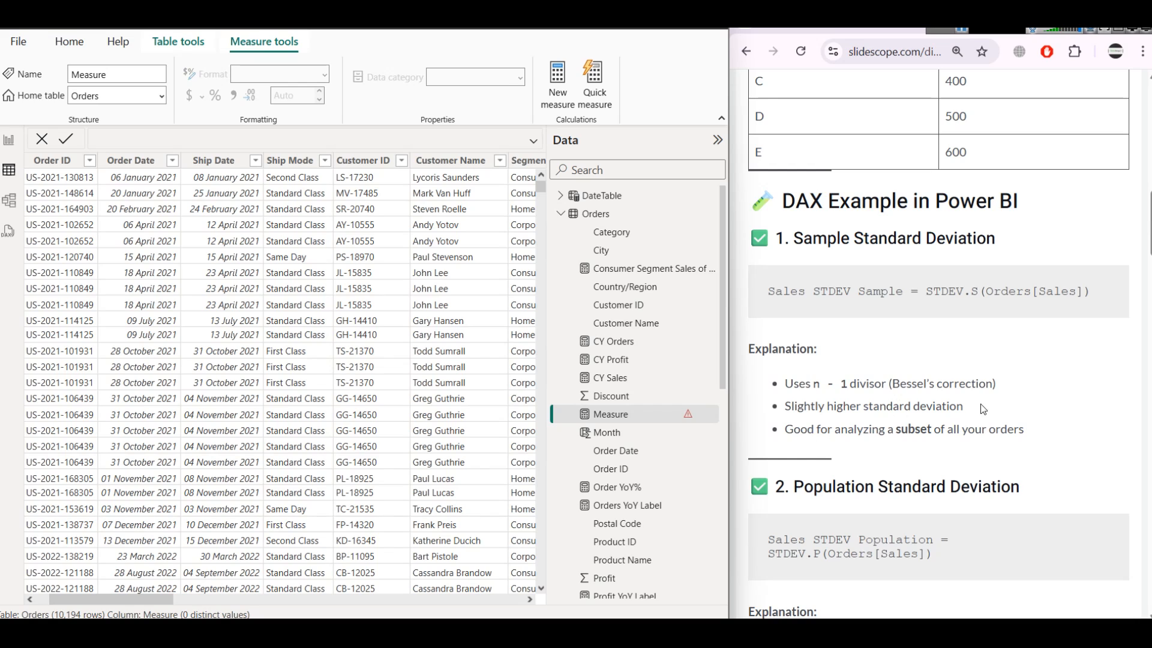
{"action": "left_click_drag", "start_coordinate": [769, 292], "coordinate": [1124, 290]}
{"action": "key", "text": "ctrl+c"}
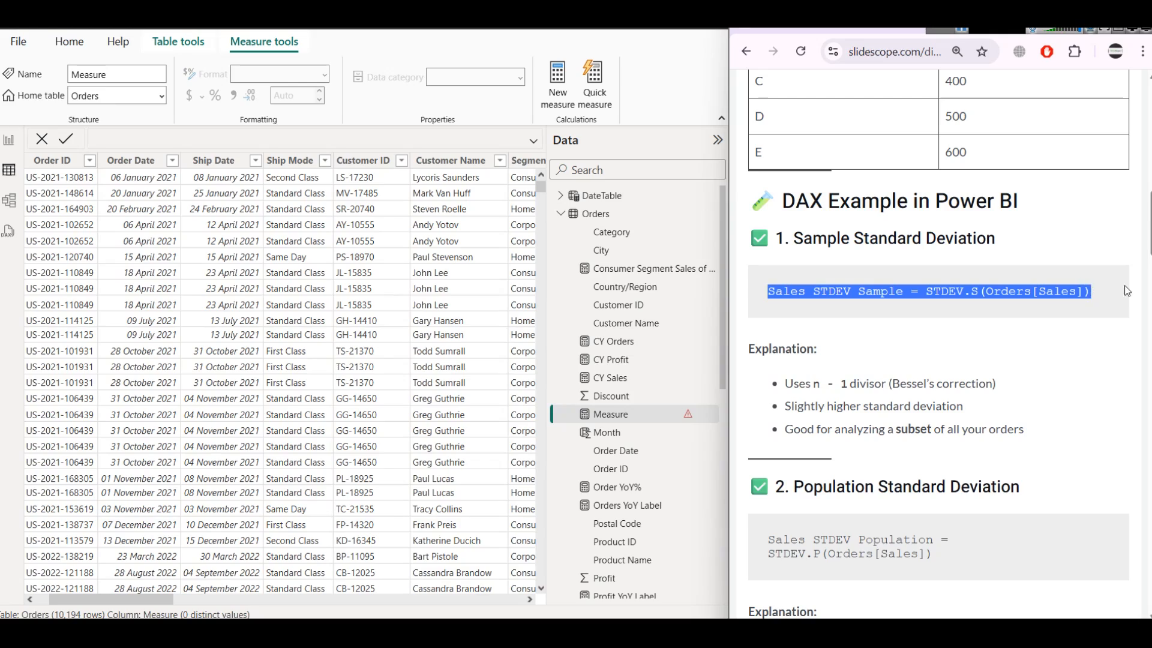
In the maximized Power BI report view, replace the Orders table's faulty Measure definition with "Sales STDEV Sample = STDEV.S(Orders[Sales])"
{"action": "double_click", "coordinate": [234, 28]}
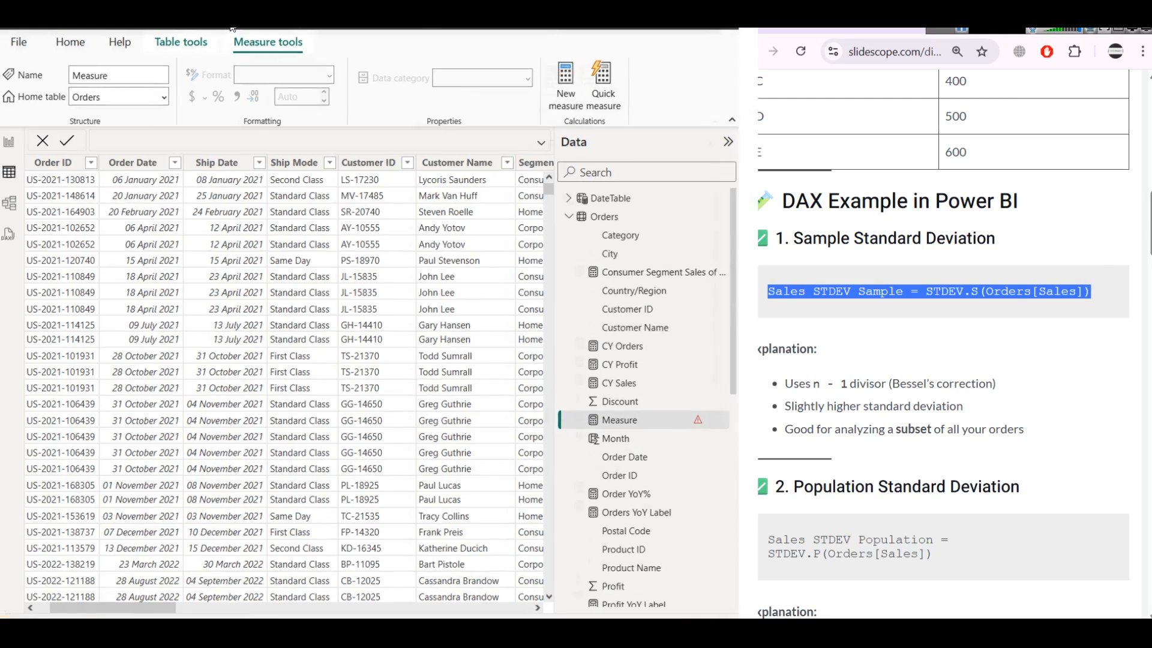
{"action": "left_click", "coordinate": [10, 140]}
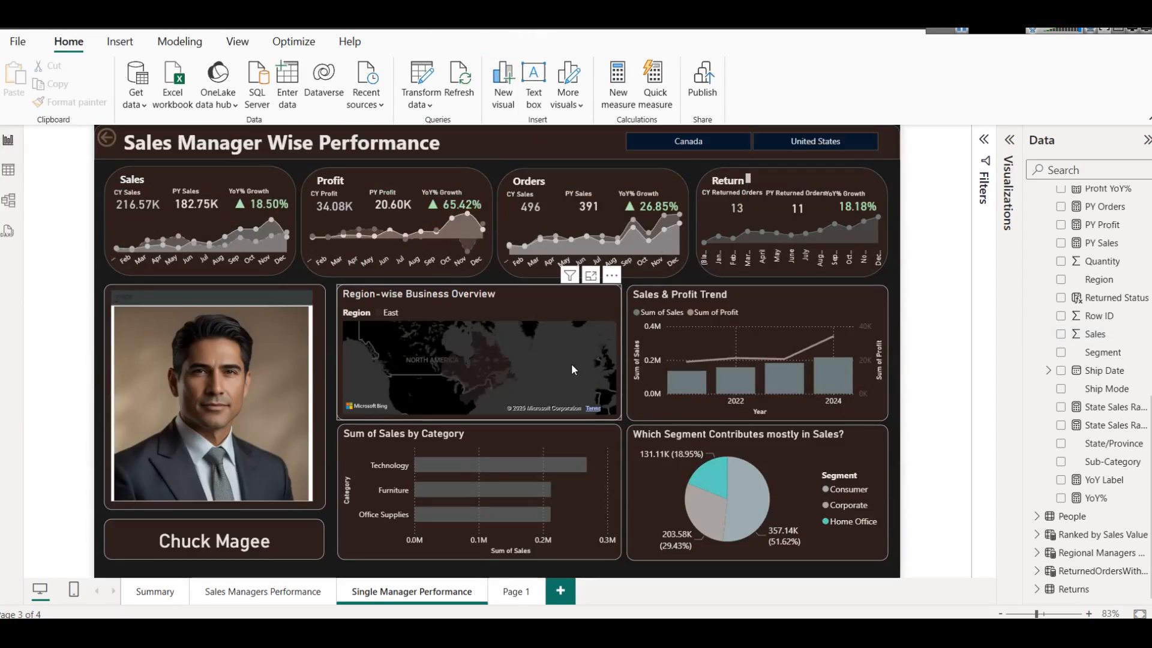
{"action": "scroll", "coordinate": [1147, 271], "scroll_direction": "up", "scroll_amount": 3}
{"action": "scroll", "coordinate": [1147, 271], "scroll_direction": "up", "scroll_amount": 3}
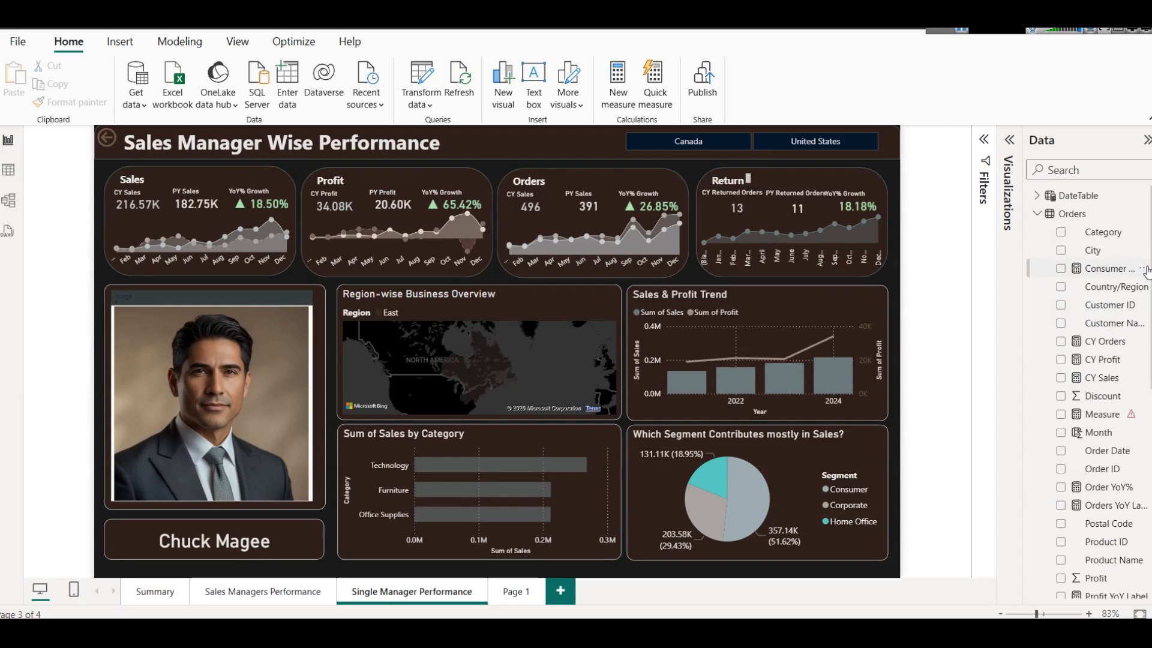
{"action": "left_click", "coordinate": [1109, 416]}
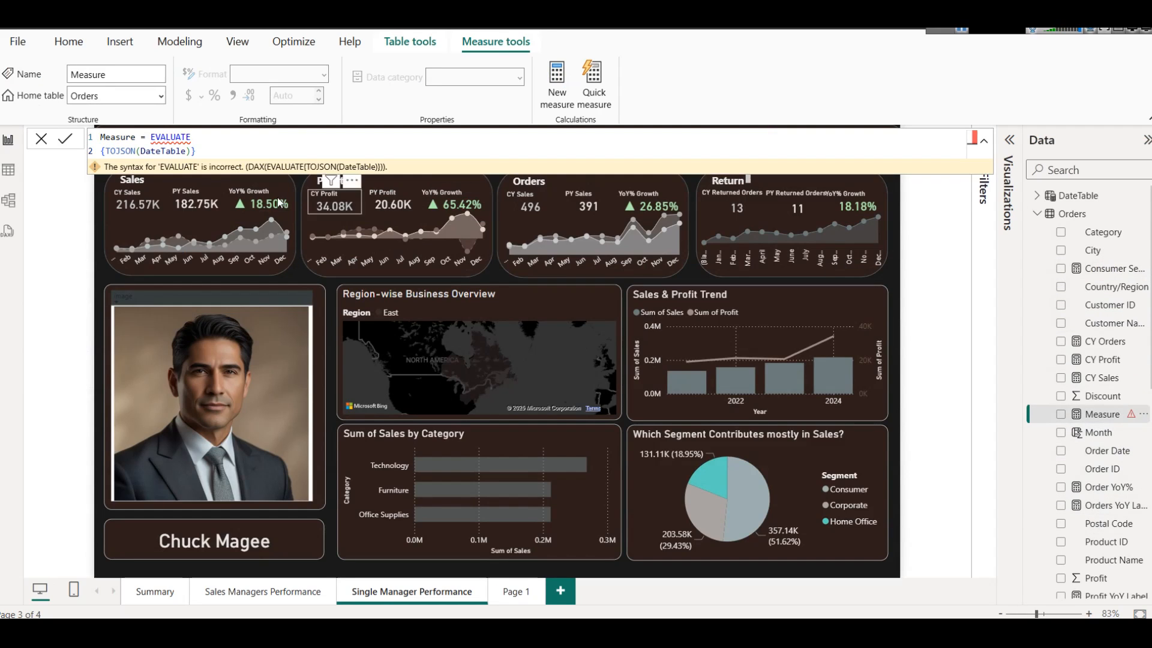
{"action": "left_click", "coordinate": [284, 137]}
{"action": "key", "text": "ctrl+a"}
{"action": "key", "text": "ctrl+v"}
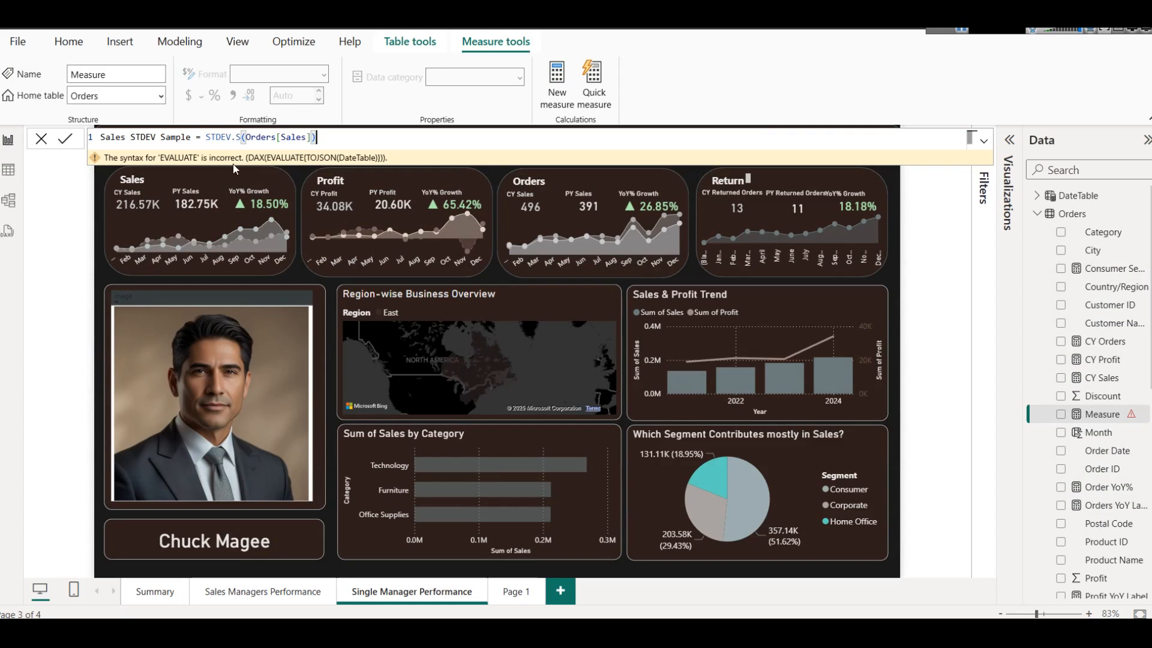
{"action": "left_click", "coordinate": [66, 140]}
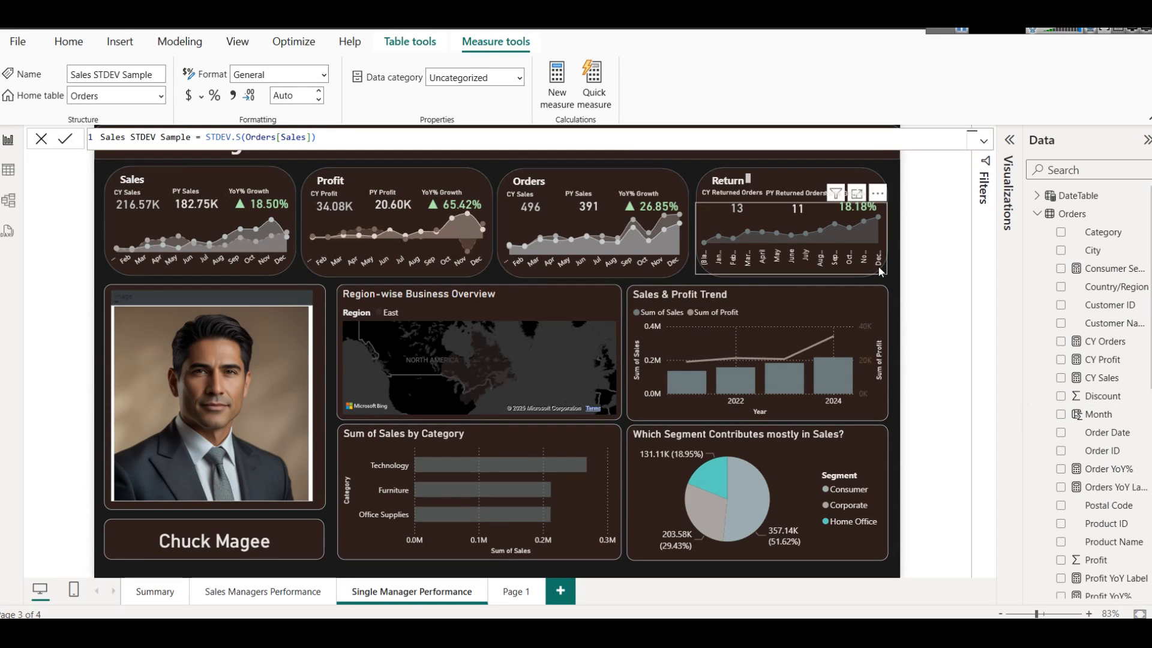
Duplicate the Single Manager Performance page and delete the Sales & Profit Trend chart from the copy
{"action": "right_click", "coordinate": [410, 593]}
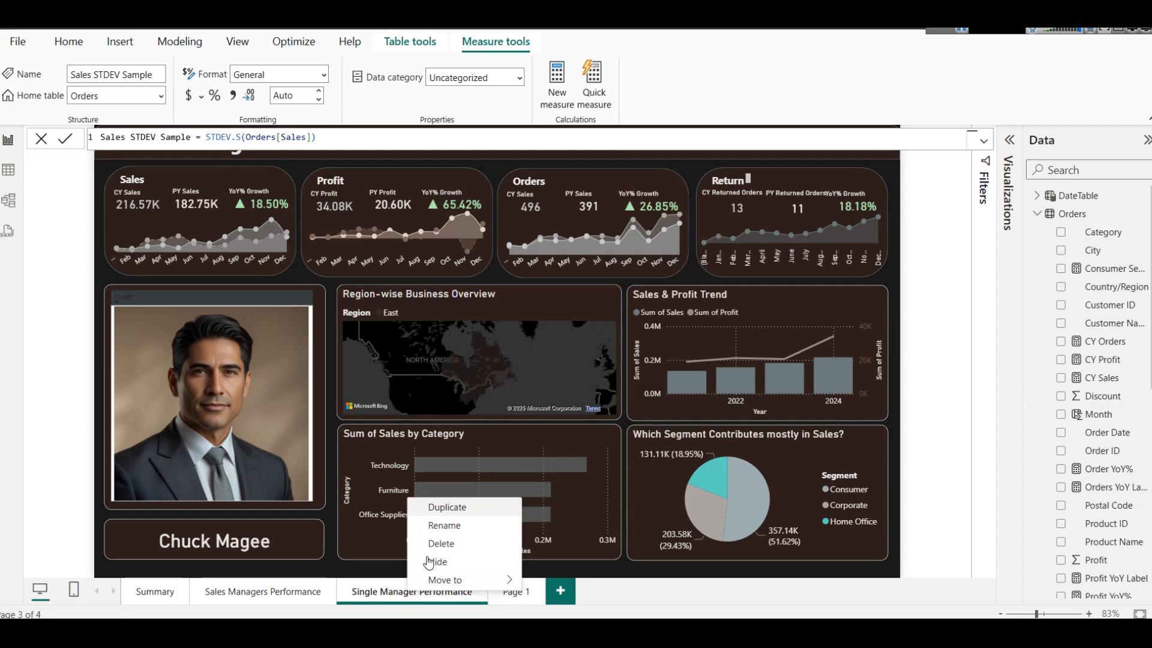
{"action": "left_click", "coordinate": [446, 508]}
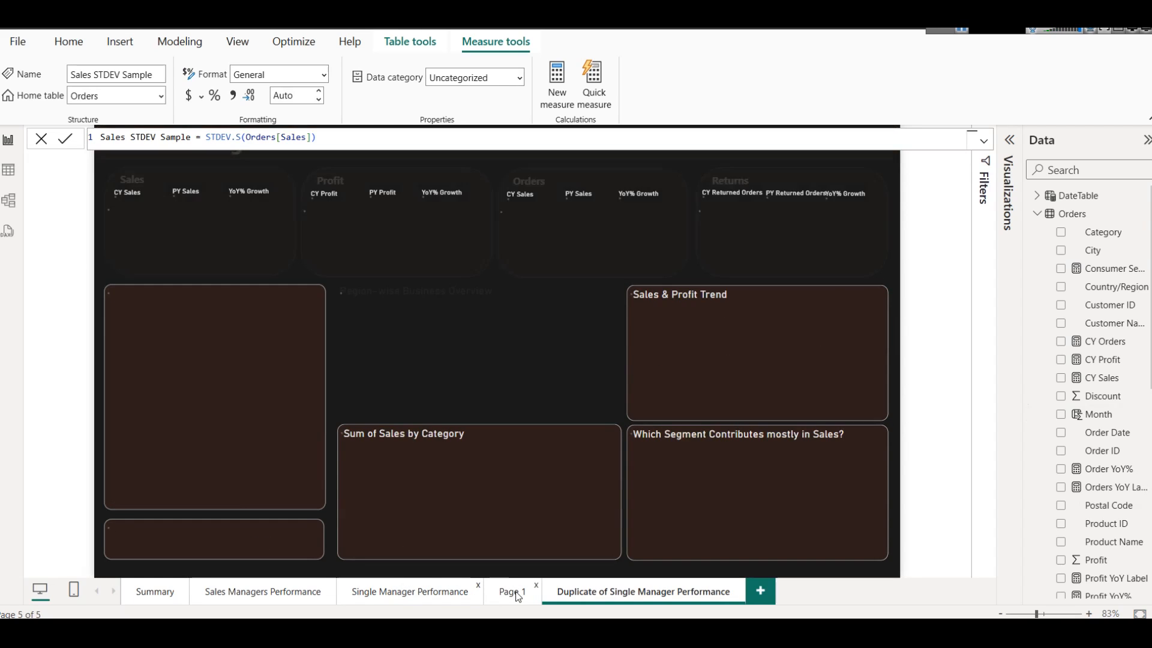
{"action": "left_click", "coordinate": [754, 301]}
{"action": "key", "text": "Delete"}
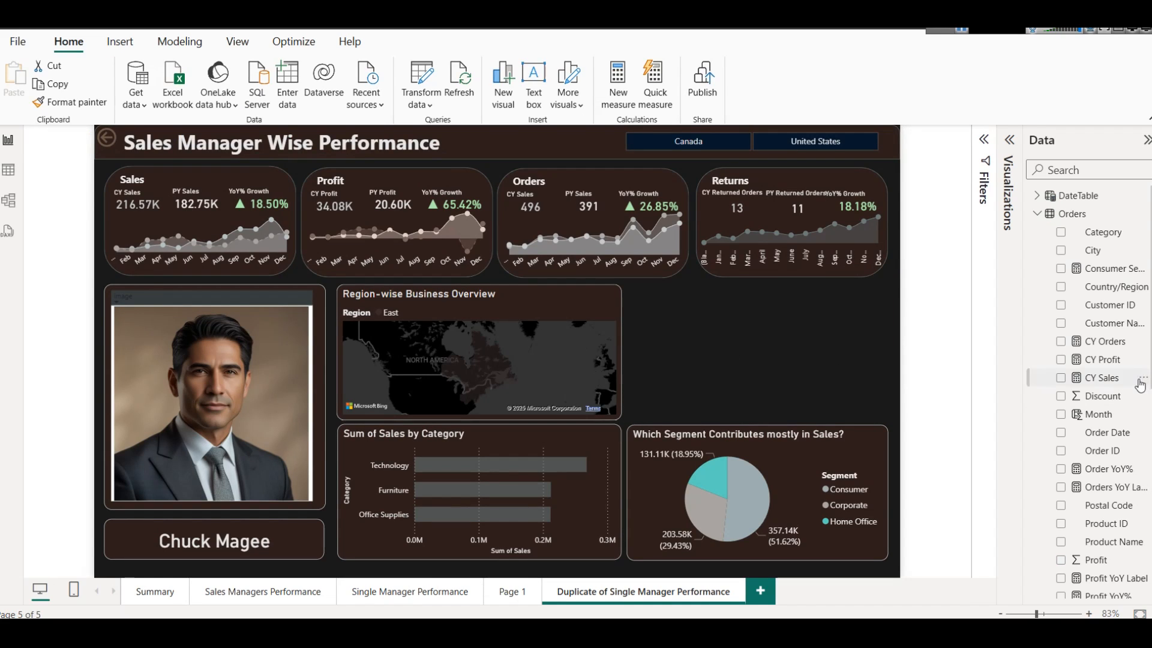
Add an empty card visual in the freed space and resize it to a low strip as wide as the segment chart below
{"action": "left_click", "coordinate": [1009, 139]}
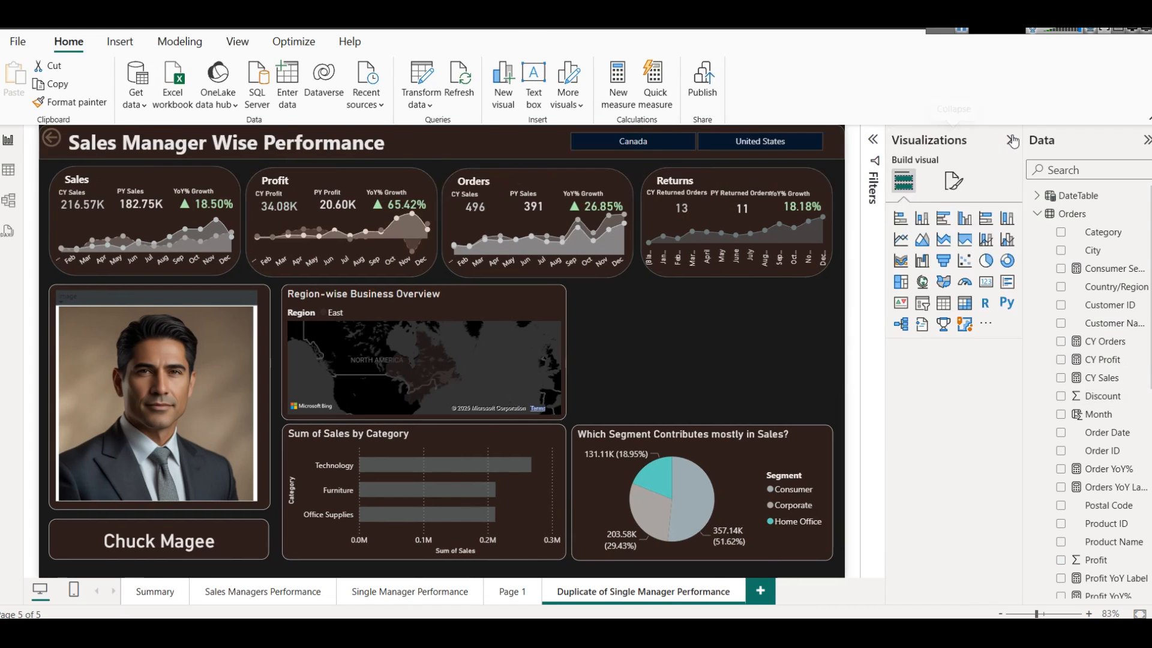
{"action": "left_click", "coordinate": [986, 282]}
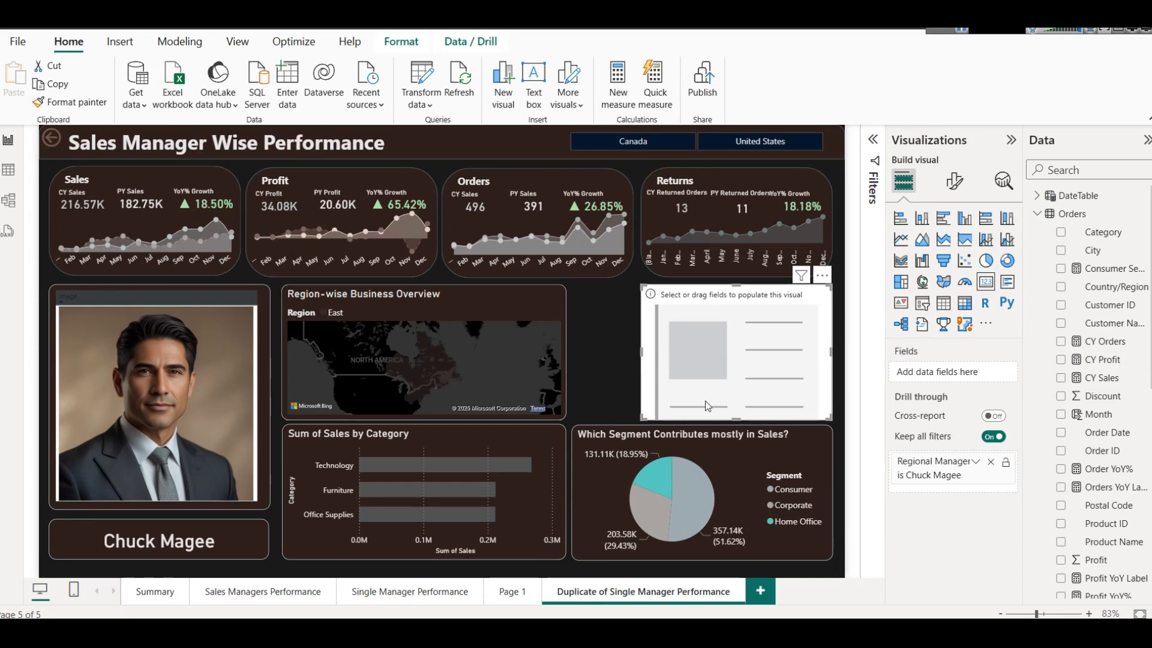
{"action": "left_click_drag", "start_coordinate": [733, 419], "coordinate": [644, 318]}
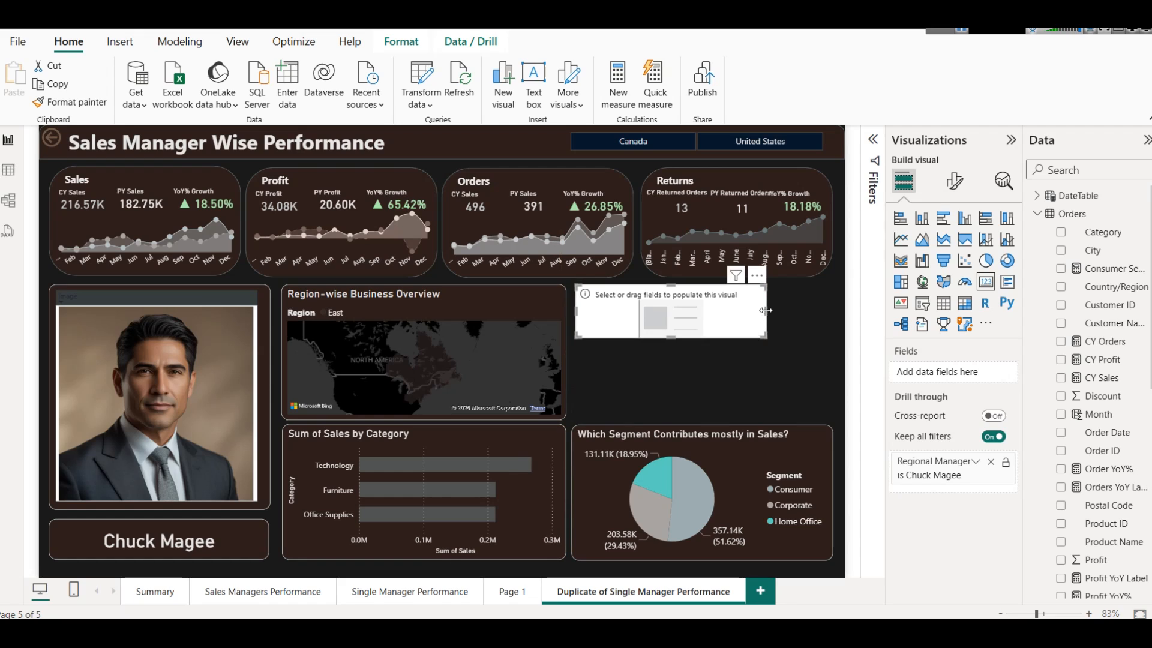
{"action": "left_click_drag", "start_coordinate": [764, 309], "coordinate": [832, 309]}
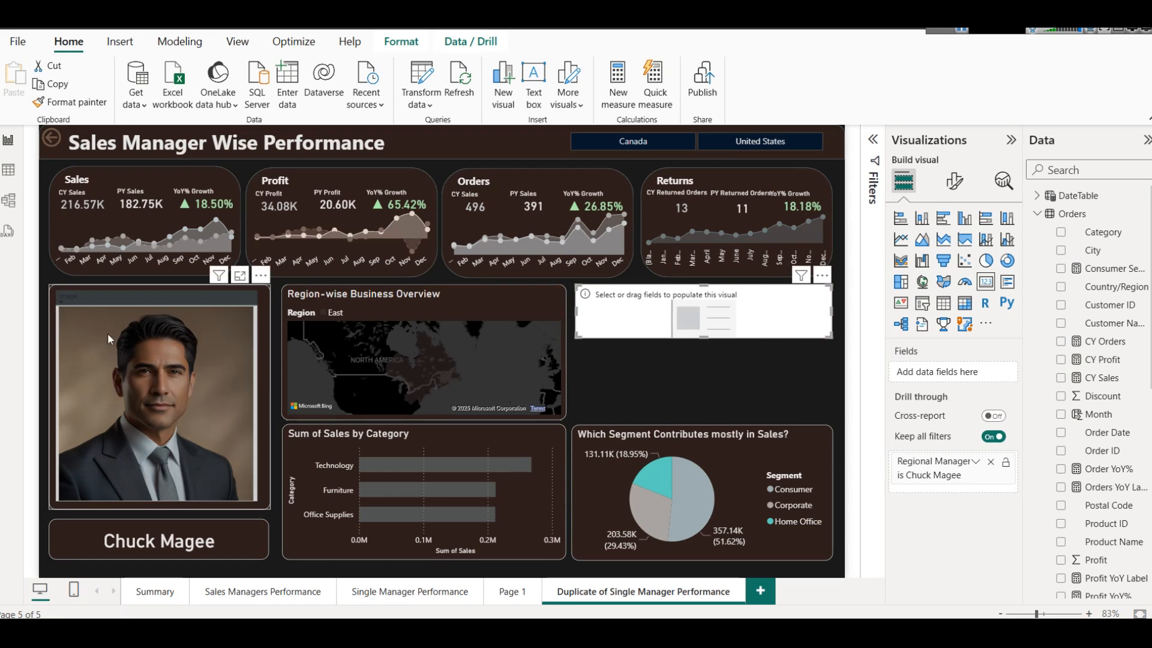
{"action": "left_click", "coordinate": [155, 596]}
{"action": "left_click", "coordinate": [258, 596]}
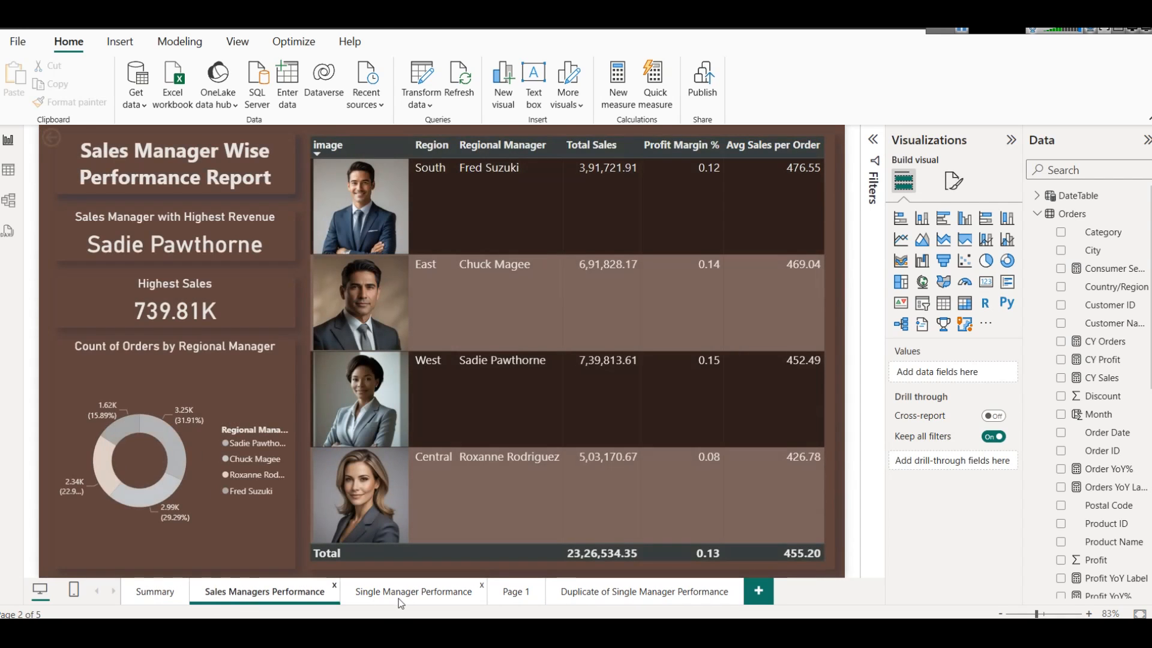
{"action": "left_click", "coordinate": [398, 597]}
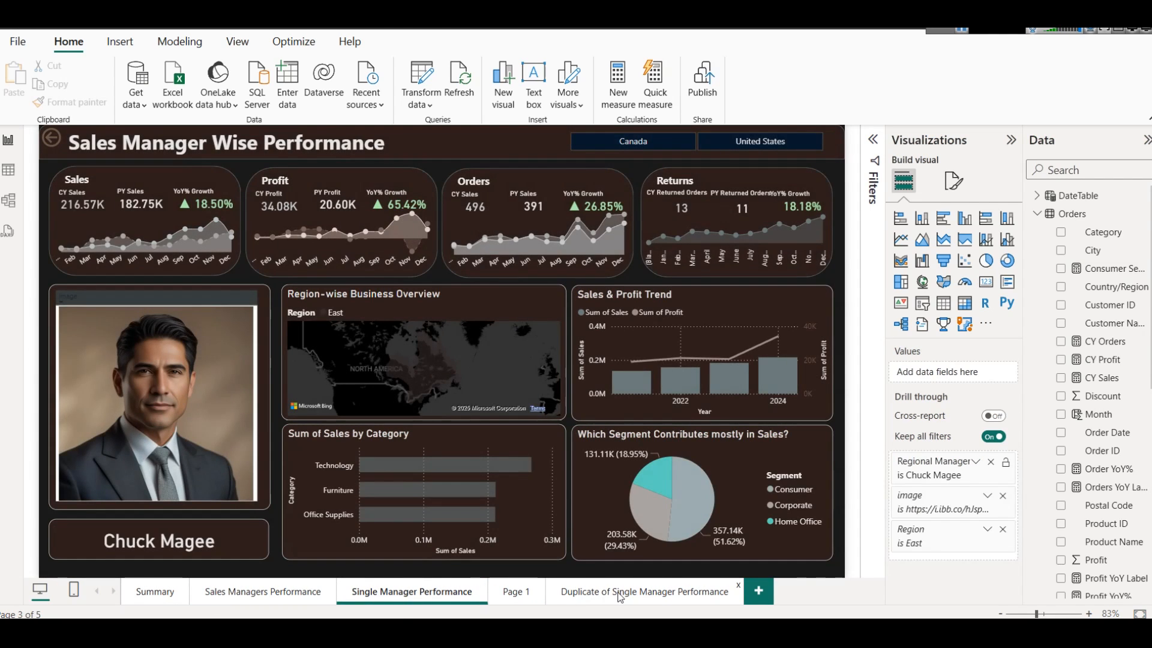
{"action": "left_click", "coordinate": [620, 596]}
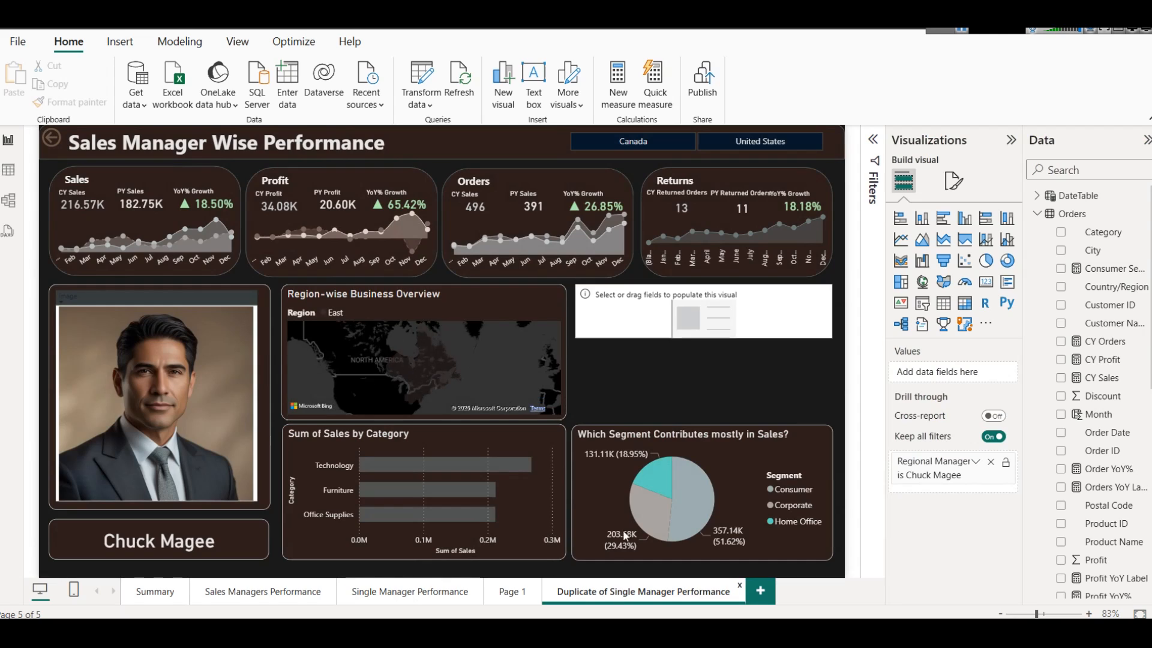
Fill the empty card with the Sales STDEV Sample measure from Orders and make the card slightly taller
{"action": "left_click", "coordinate": [680, 329]}
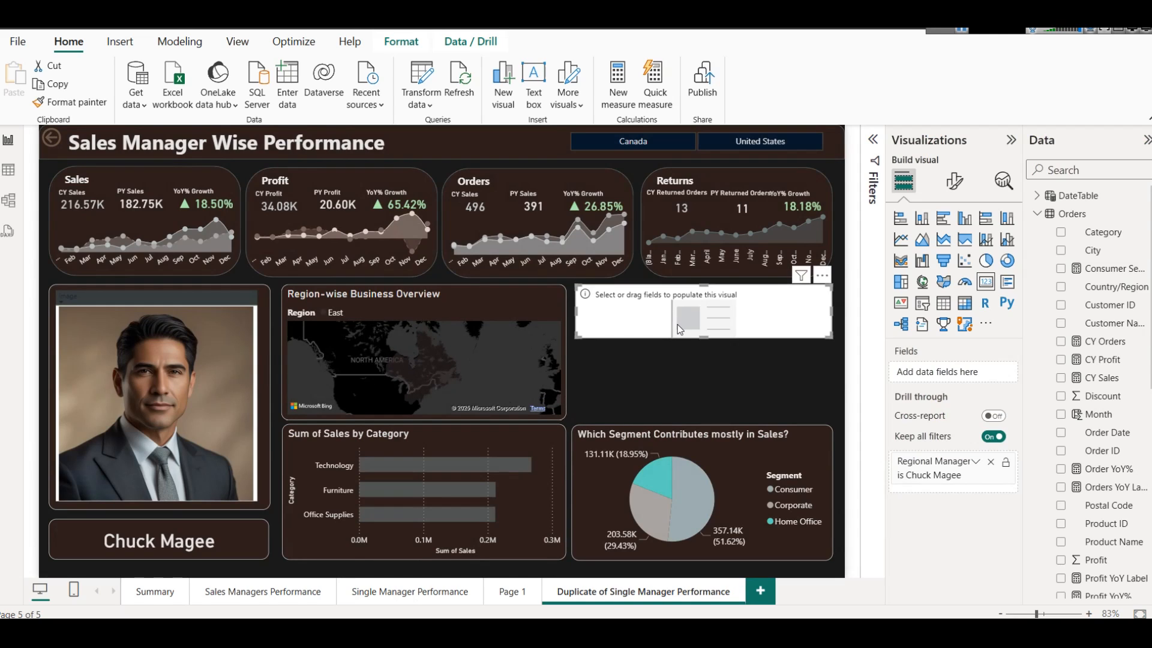
{"action": "left_click", "coordinate": [1062, 170]}
{"action": "type", "text": "s"}
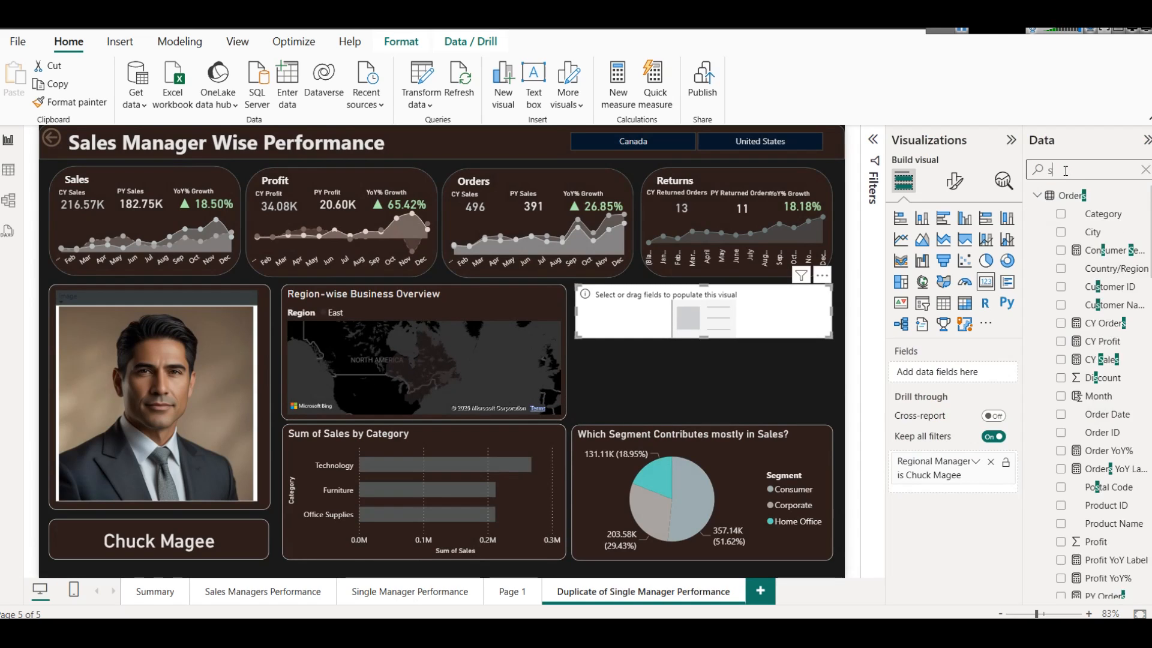
{"action": "type", "text": "ales"}
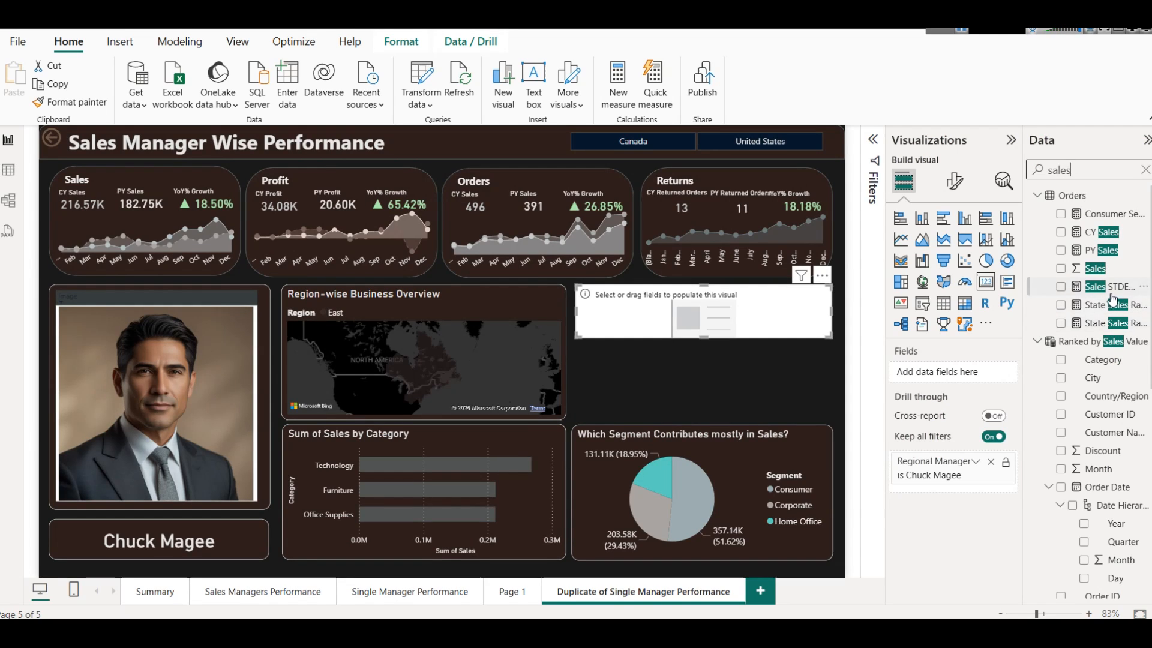
{"action": "left_click_drag", "start_coordinate": [1107, 287], "coordinate": [757, 297]}
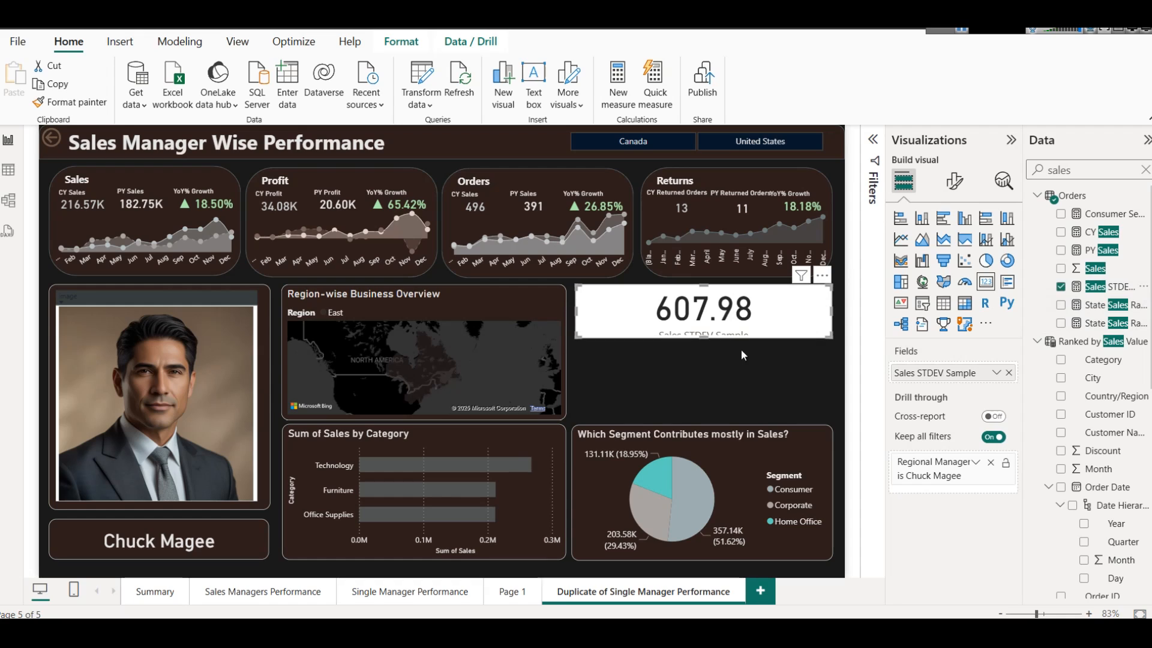
{"action": "left_click_drag", "start_coordinate": [706, 337], "coordinate": [705, 353]}
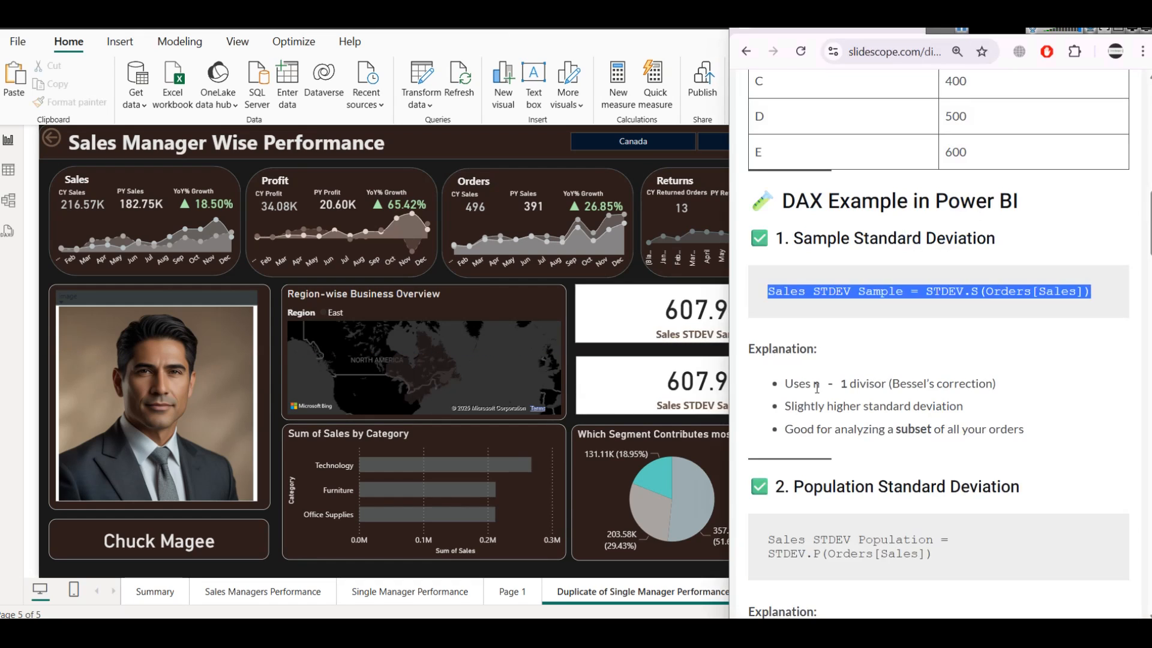
Switch to the browser article and copy the population formula "Sales STDEV Population = STDEV.P(Orders[Sales])"
{"action": "scroll", "coordinate": [972, 389], "scroll_direction": "down", "scroll_amount": 2}
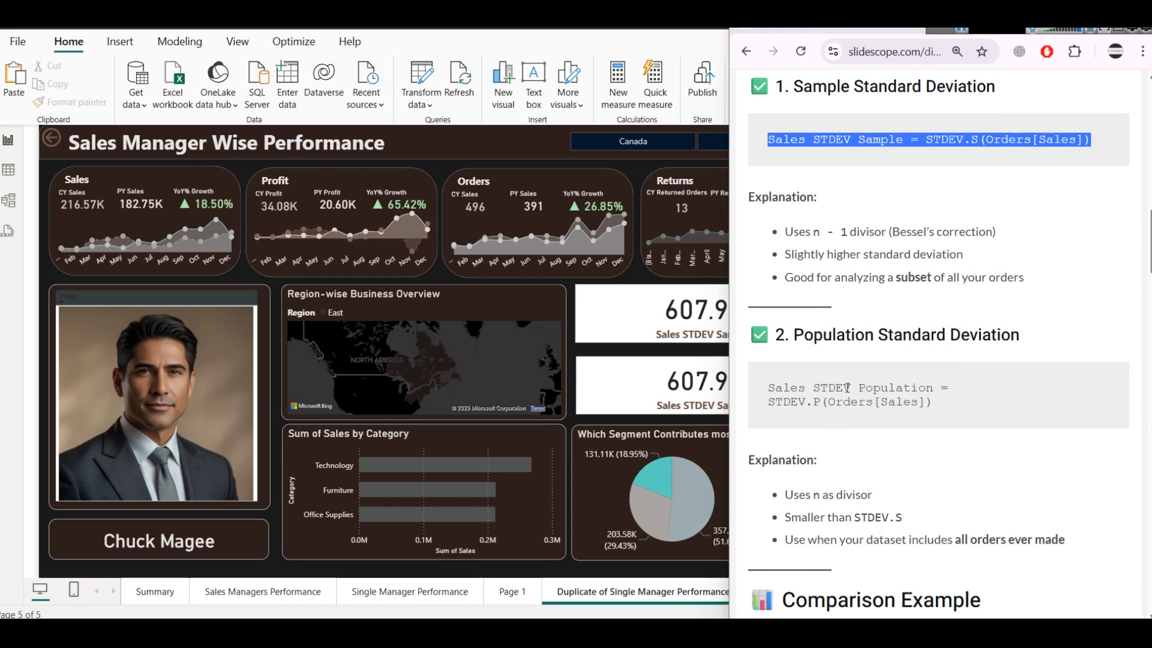
{"action": "left_click_drag", "start_coordinate": [773, 382], "coordinate": [1028, 419]}
{"action": "key", "text": "ctrl+c"}
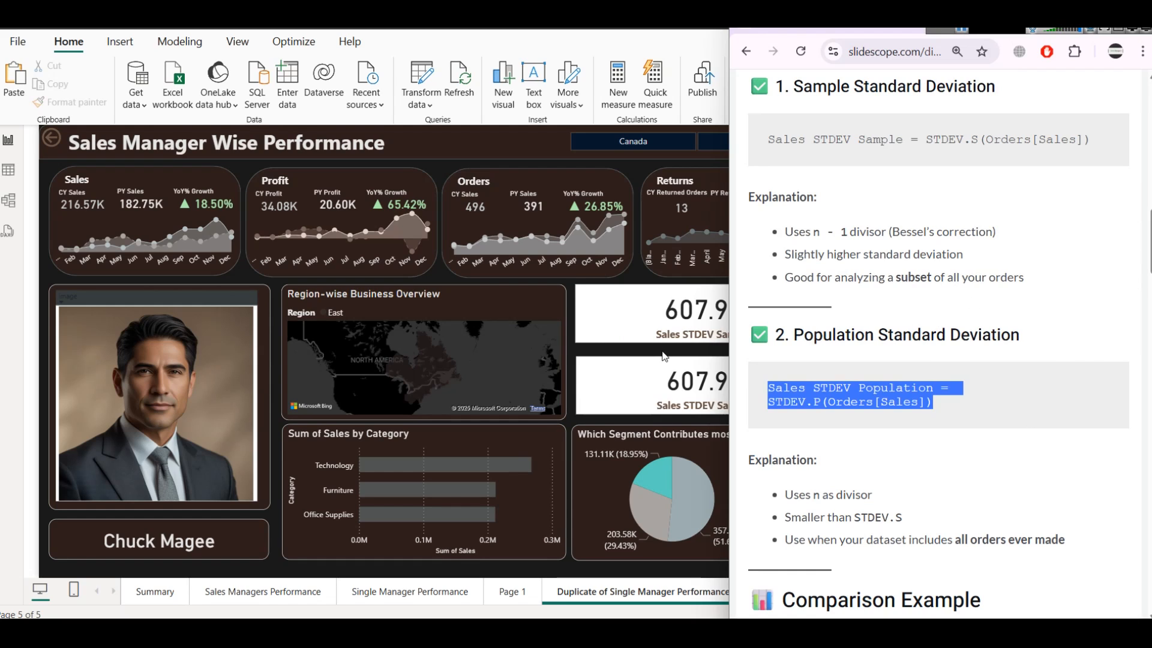
Switch from the browser article back to the Power BI report
{"action": "key", "text": "alt+Tab"}
{"action": "right_click", "coordinate": [1078, 198]}
{"action": "left_click", "coordinate": [1019, 225]}
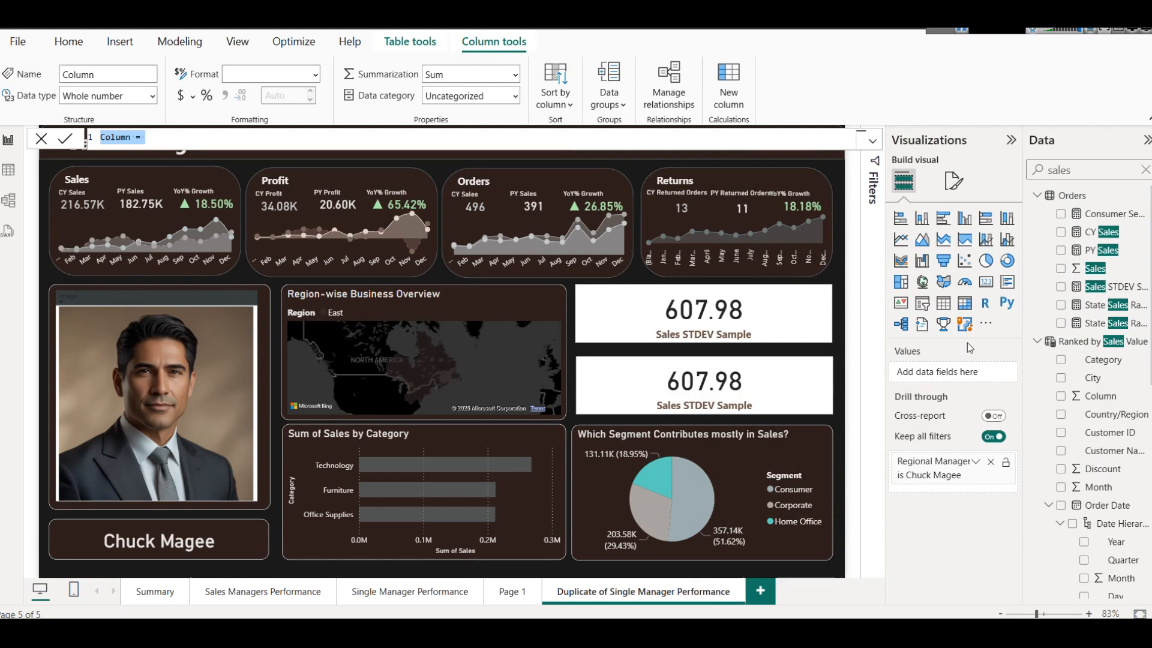
{"action": "left_click", "coordinate": [1071, 199]}
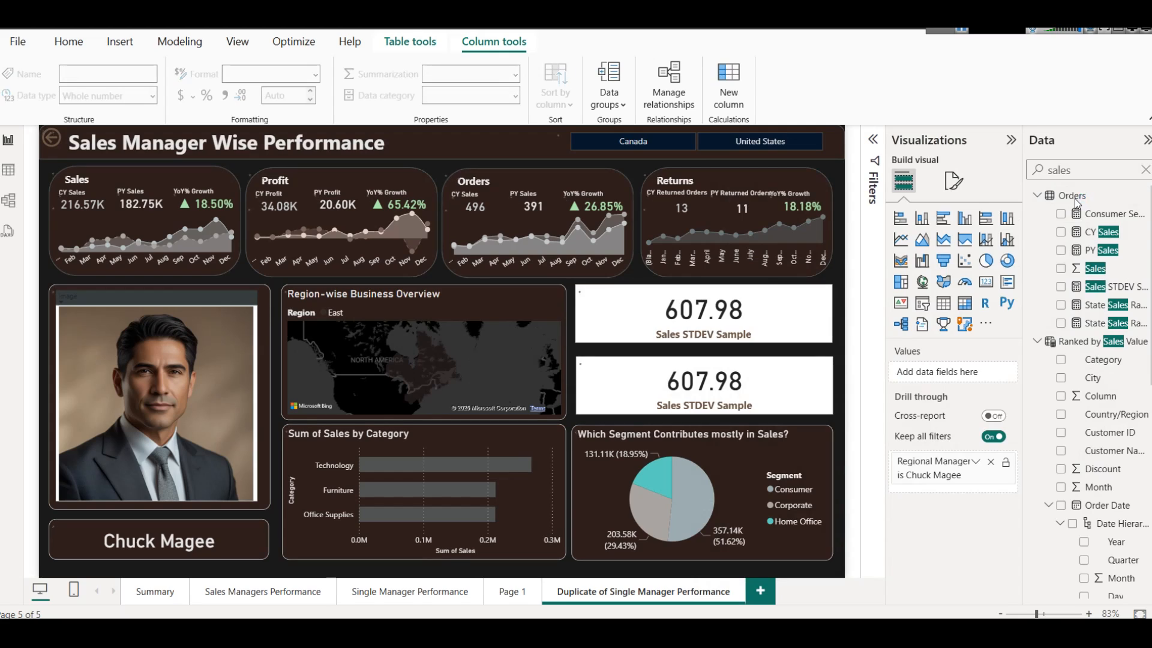
Create a new measure in the Orders table with the copied formula "Sales STDEV Population = STDEV.P(Orders[Sales])"
{"action": "right_click", "coordinate": [1071, 200]}
{"action": "left_click", "coordinate": [960, 222]}
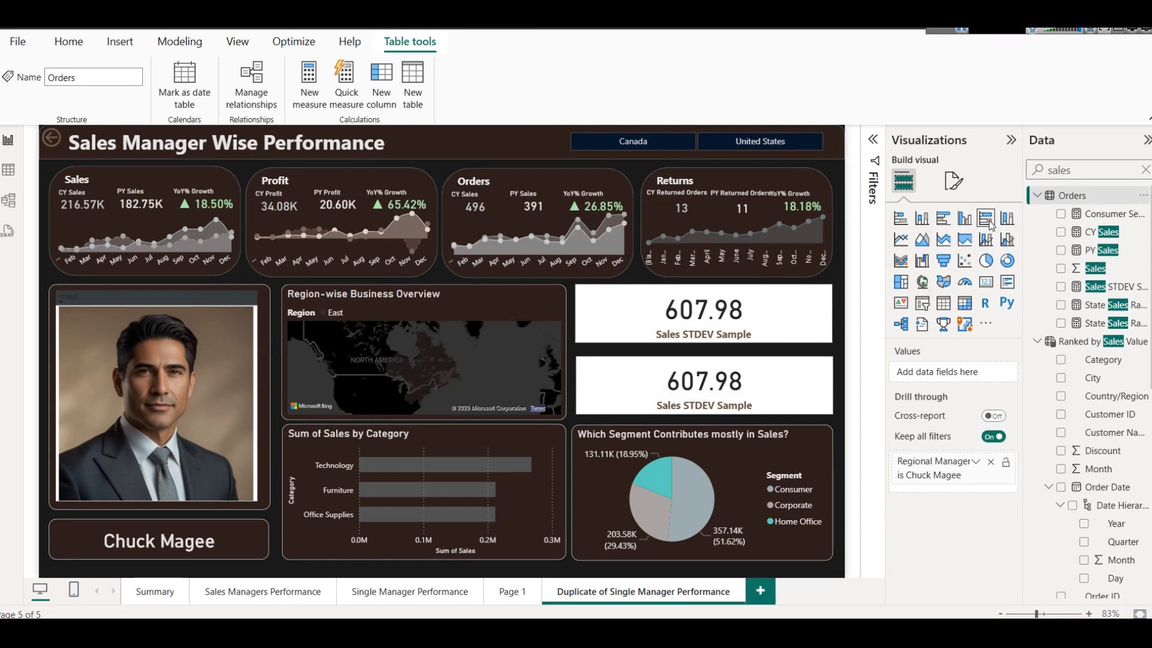
{"action": "key", "text": "ctrl+v"}
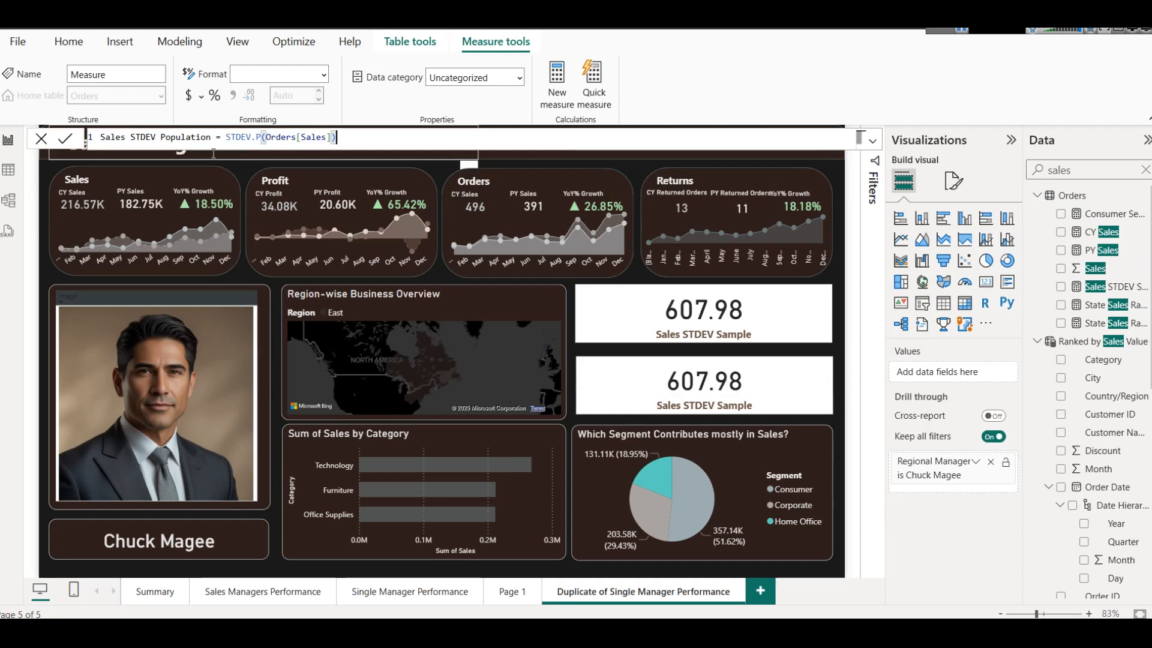
{"action": "left_click", "coordinate": [258, 138]}
{"action": "left_click", "coordinate": [265, 138]}
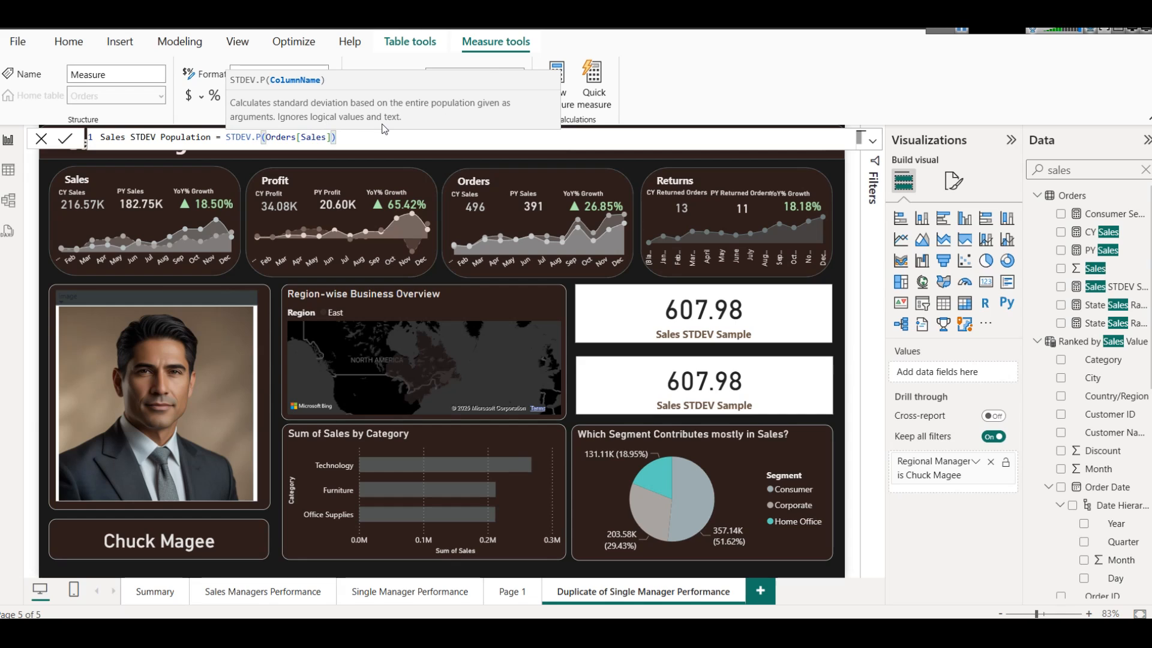
{"action": "left_click", "coordinate": [65, 139]}
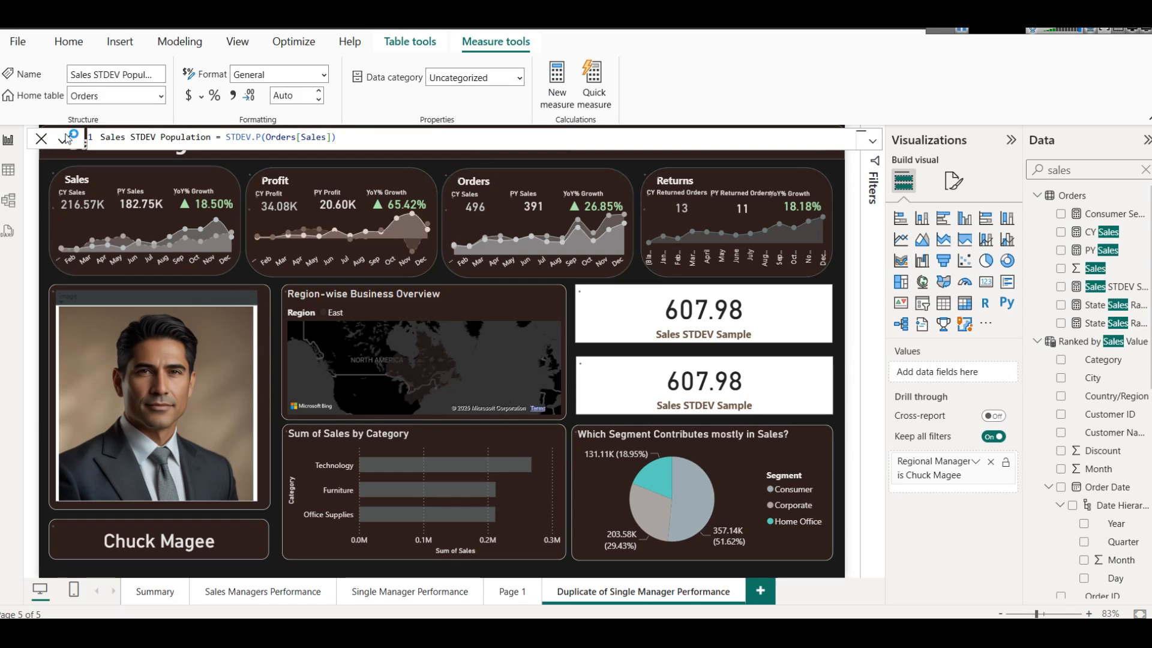
Replace the Sales STDEV Sample field in the lower card with the Sales STDEV Population measure from Orders
{"action": "left_click", "coordinate": [777, 392]}
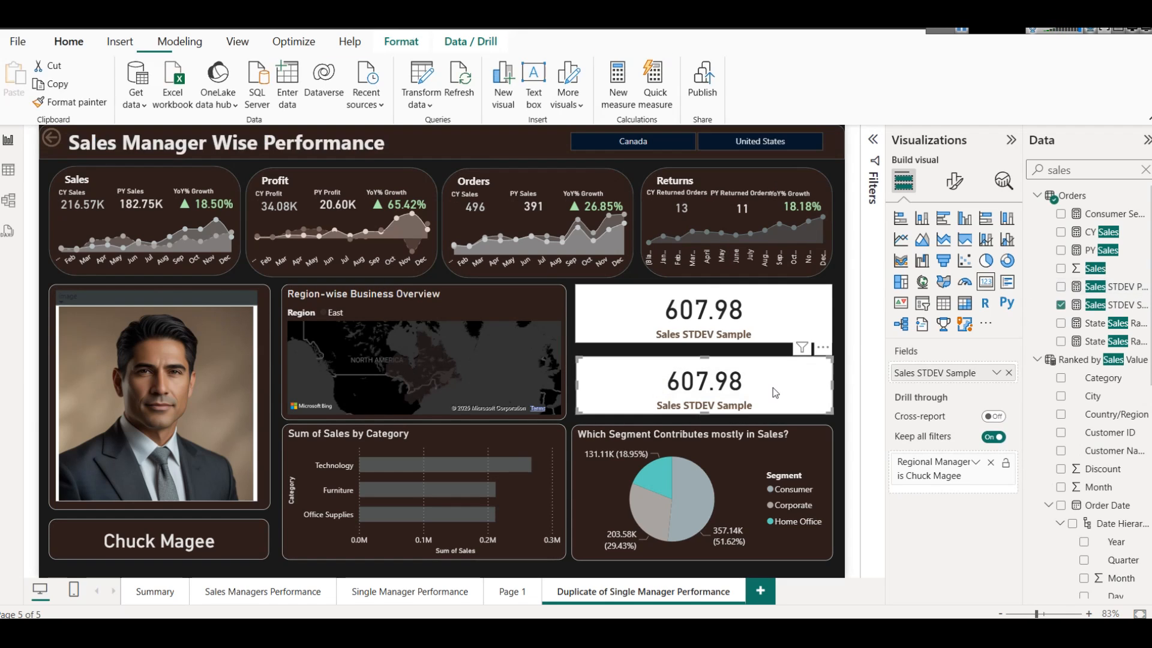
{"action": "left_click", "coordinate": [1009, 374]}
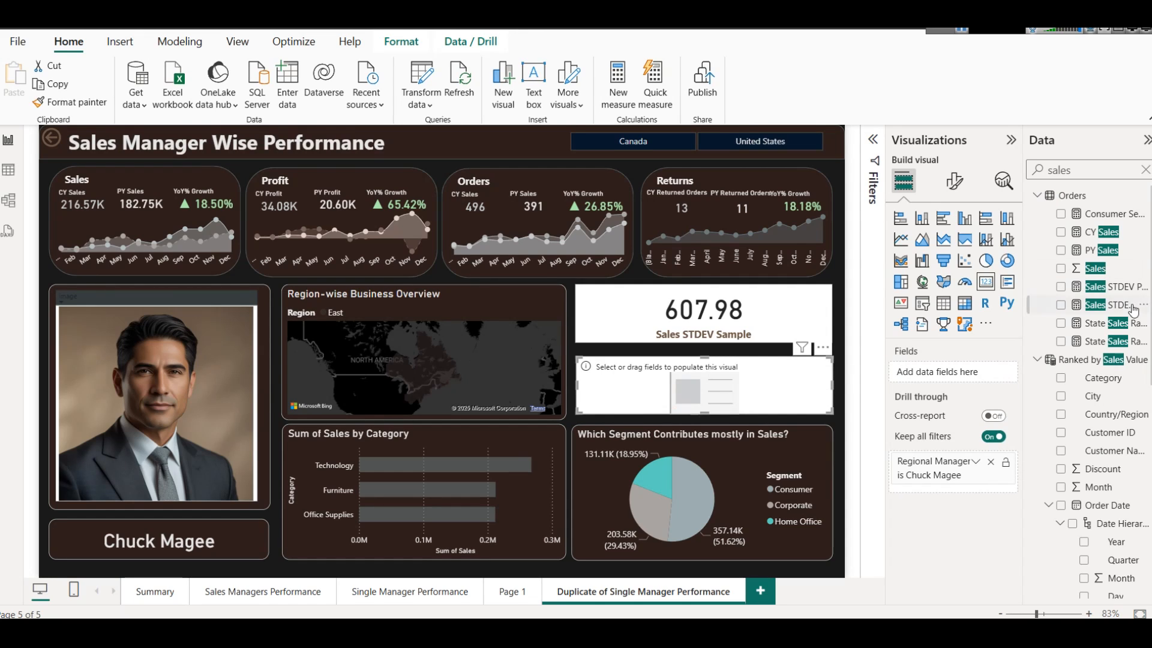
{"action": "left_click_drag", "start_coordinate": [1117, 287], "coordinate": [963, 379]}
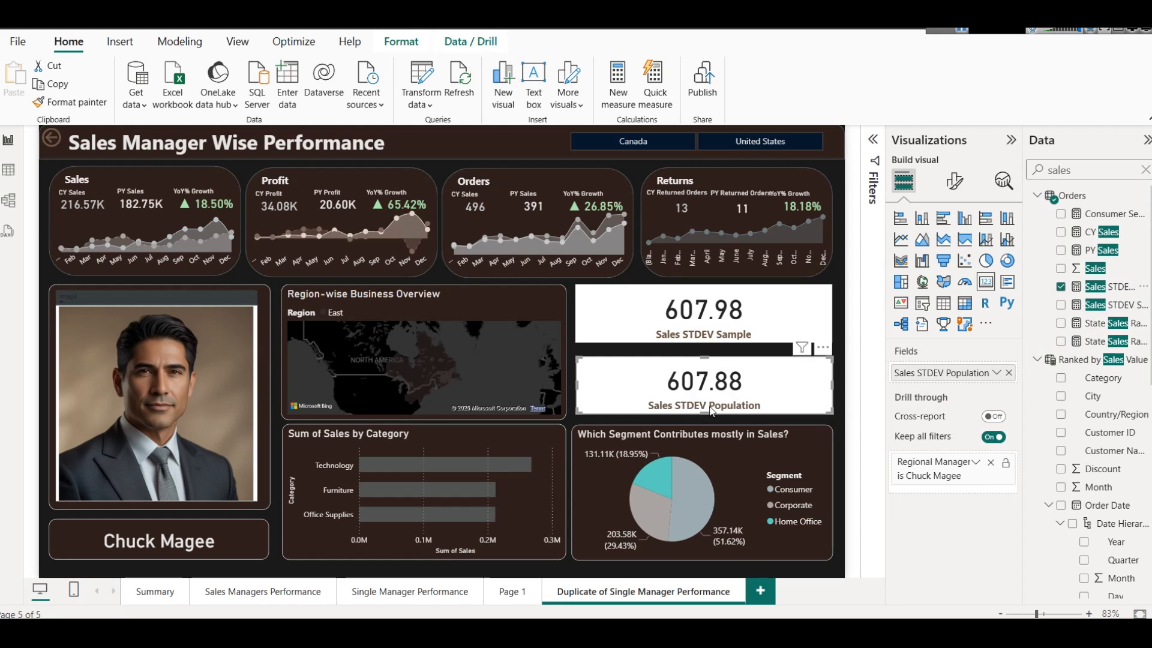
Switch to the browser article and review its sample sales table, both standard deviation explanations and the Comparison Example
{"action": "left_click", "coordinate": [962, 31]}
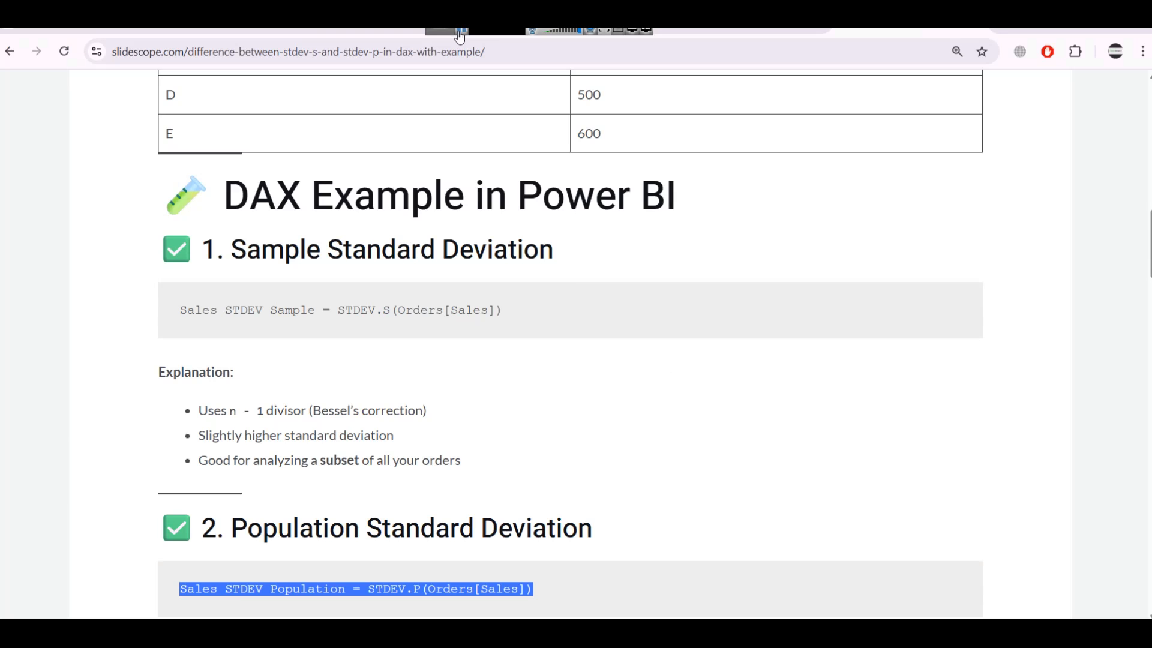
{"action": "scroll", "coordinate": [516, 311], "scroll_direction": "down", "scroll_amount": 5}
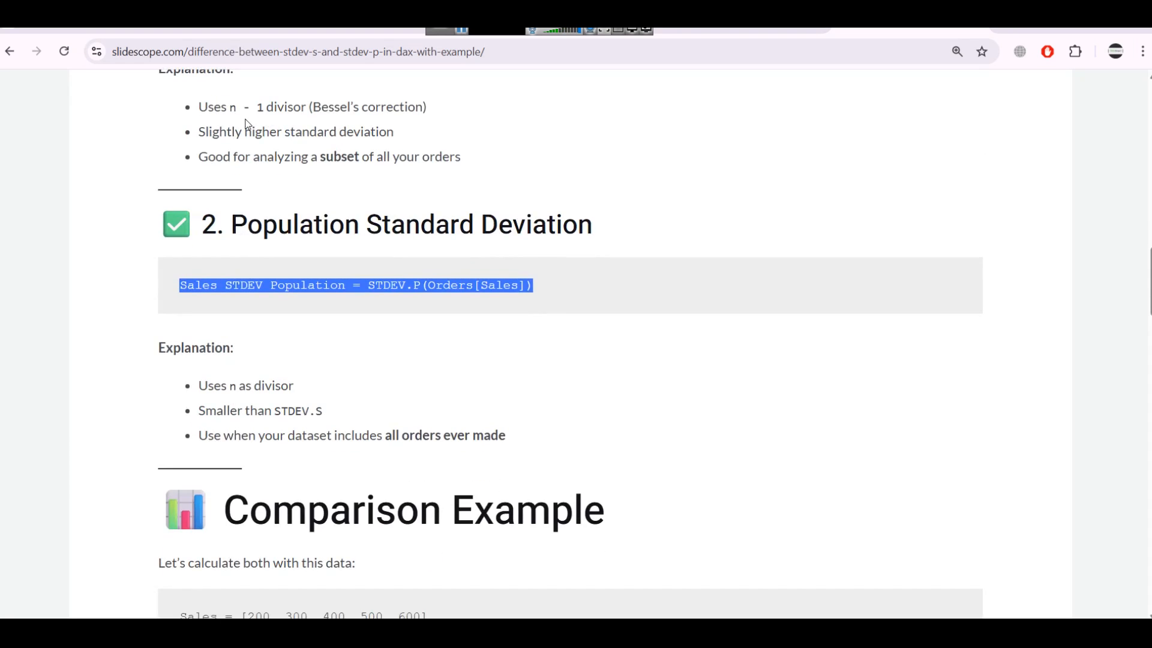
{"action": "scroll", "coordinate": [420, 234], "scroll_direction": "down", "scroll_amount": 6}
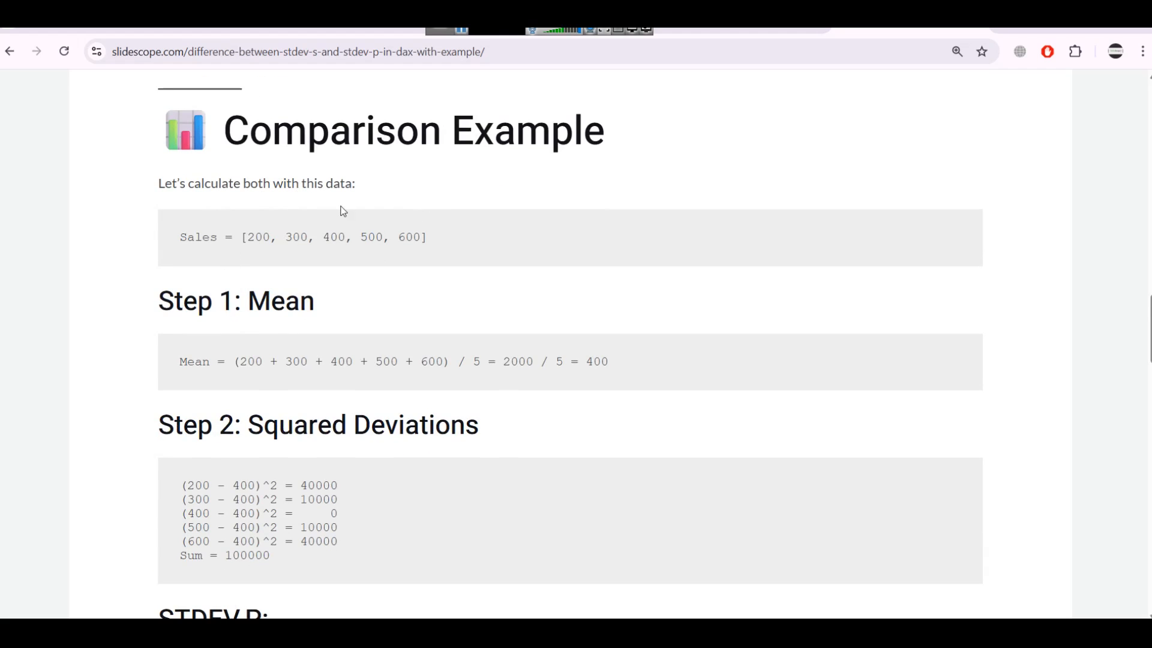
{"action": "scroll", "coordinate": [340, 210], "scroll_direction": "up", "scroll_amount": 3}
{"action": "scroll", "coordinate": [343, 210], "scroll_direction": "up", "scroll_amount": 15}
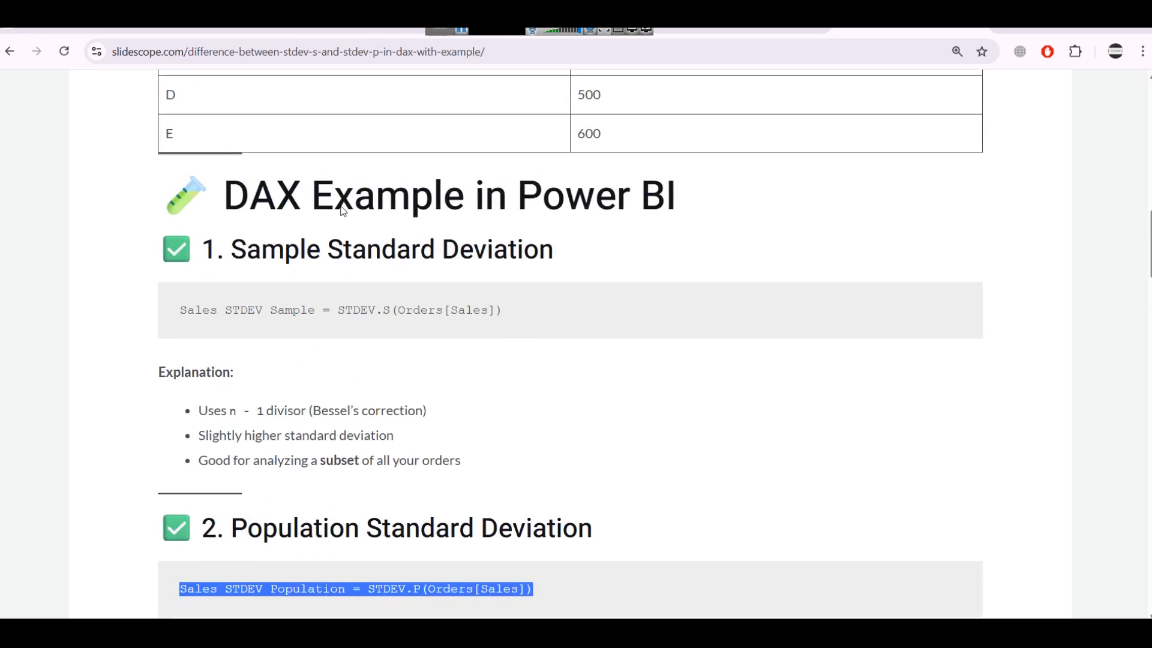
{"action": "scroll", "coordinate": [543, 258], "scroll_direction": "down", "scroll_amount": 3}
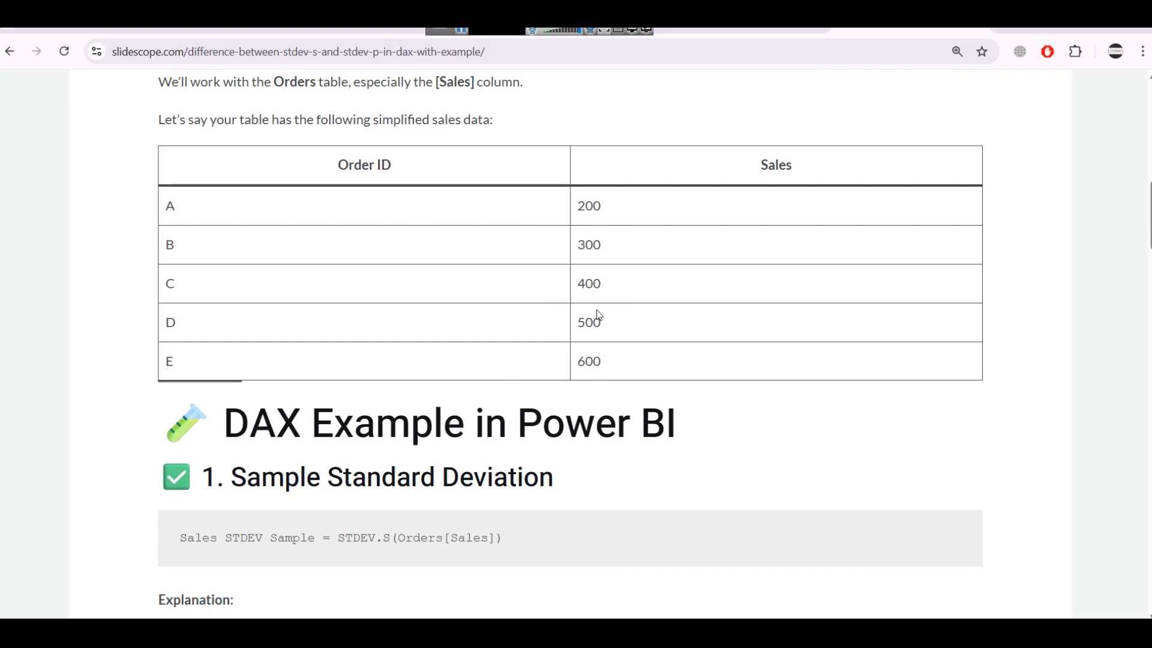
{"action": "scroll", "coordinate": [597, 316], "scroll_direction": "down", "scroll_amount": 4}
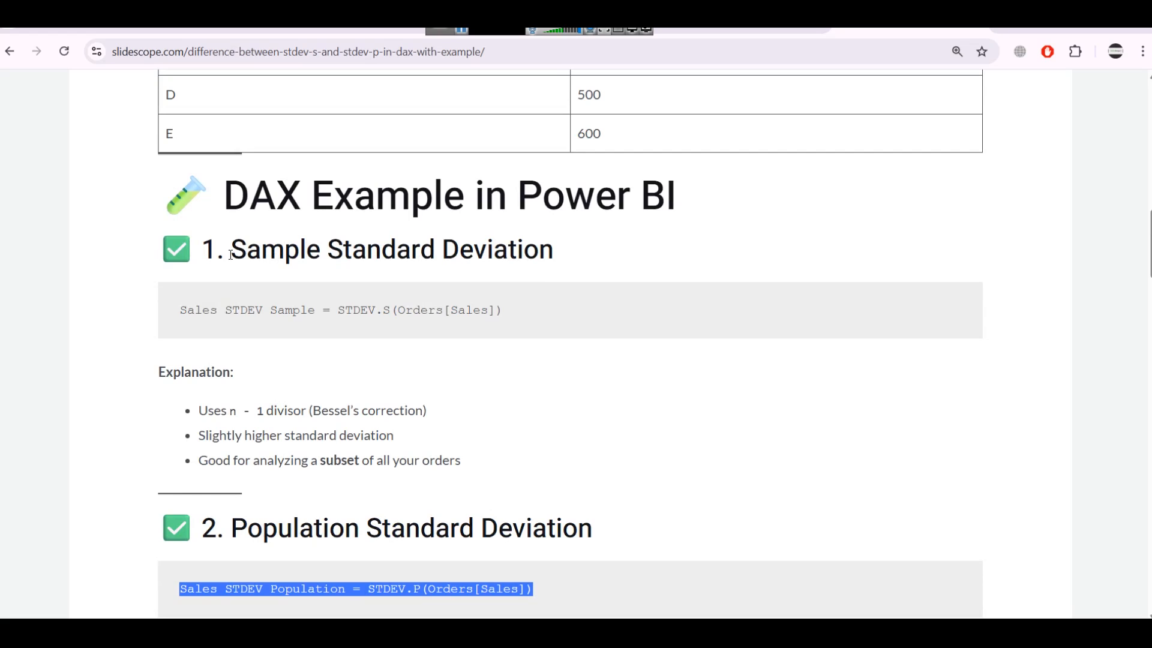
{"action": "scroll", "coordinate": [337, 342], "scroll_direction": "down", "scroll_amount": 8}
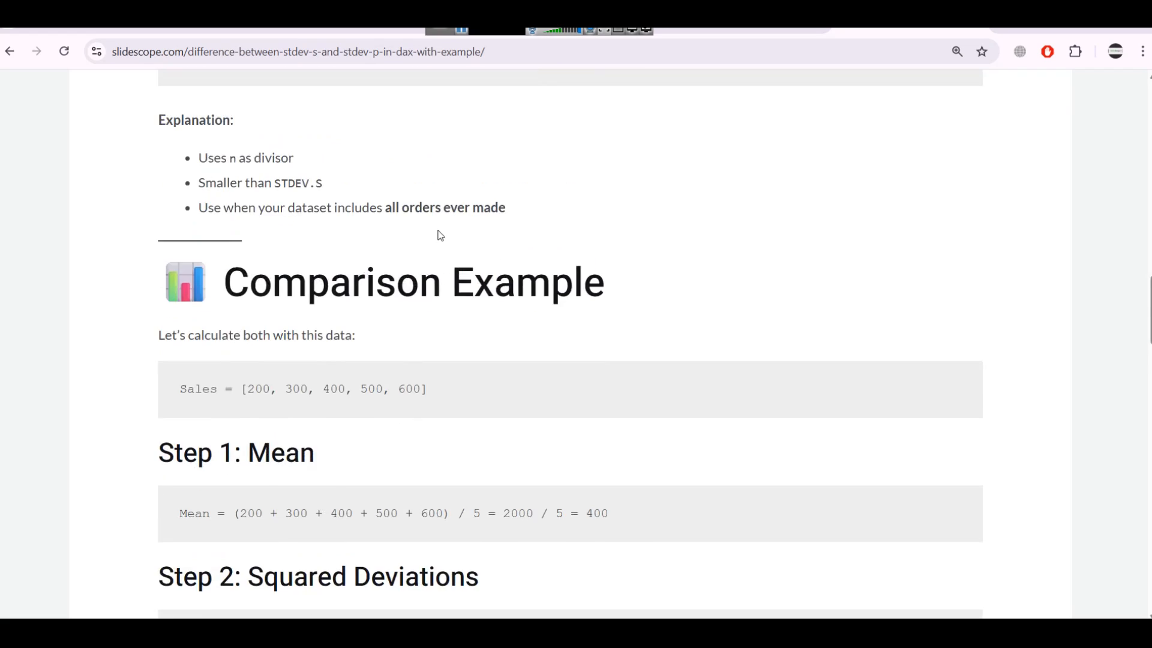
{"action": "scroll", "coordinate": [440, 235], "scroll_direction": "down", "scroll_amount": 4}
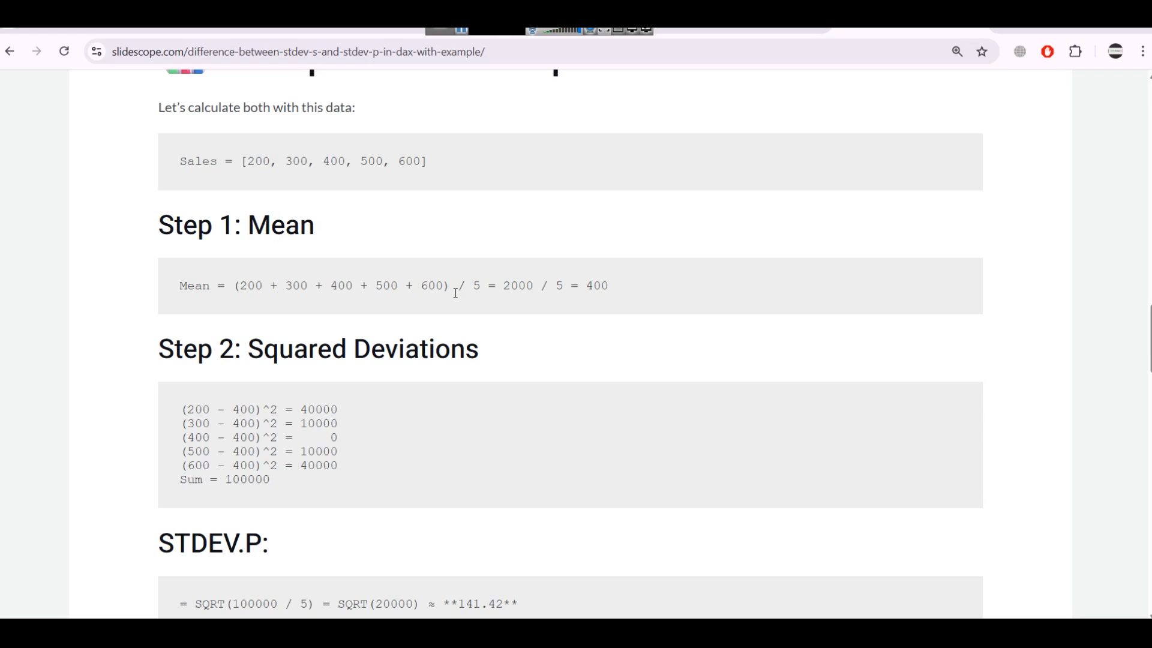
Examine the mean calculation and the first squared deviation in the article's Comparison Example
{"action": "left_click_drag", "start_coordinate": [455, 291], "coordinate": [300, 288]}
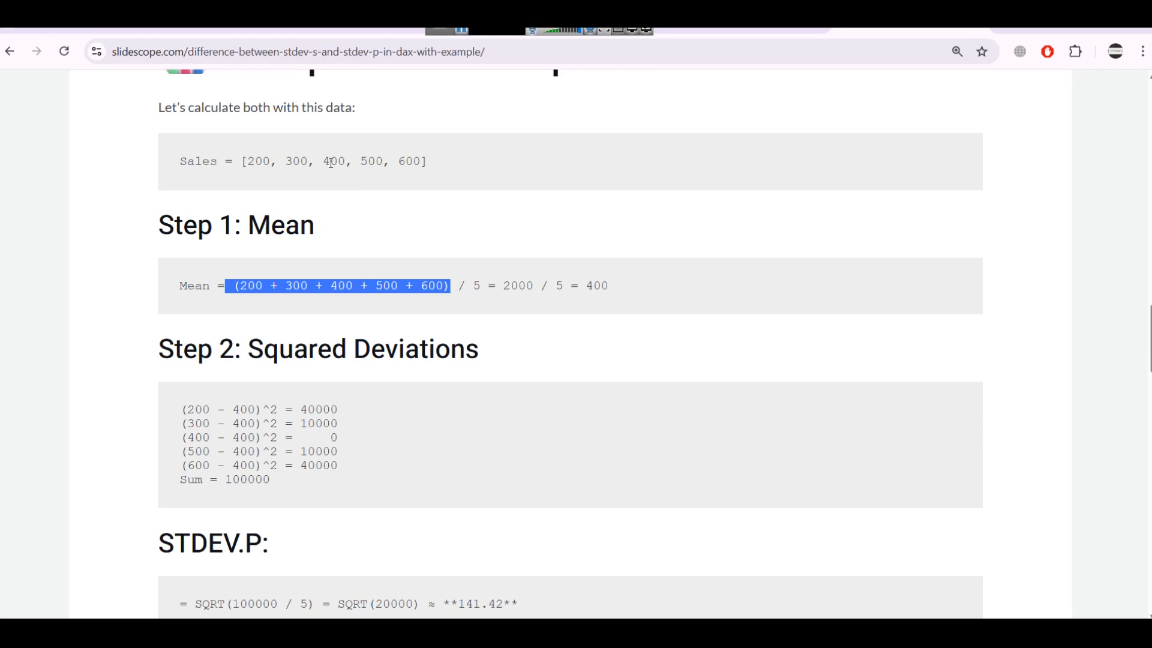
{"action": "left_click_drag", "start_coordinate": [609, 288], "coordinate": [579, 288]}
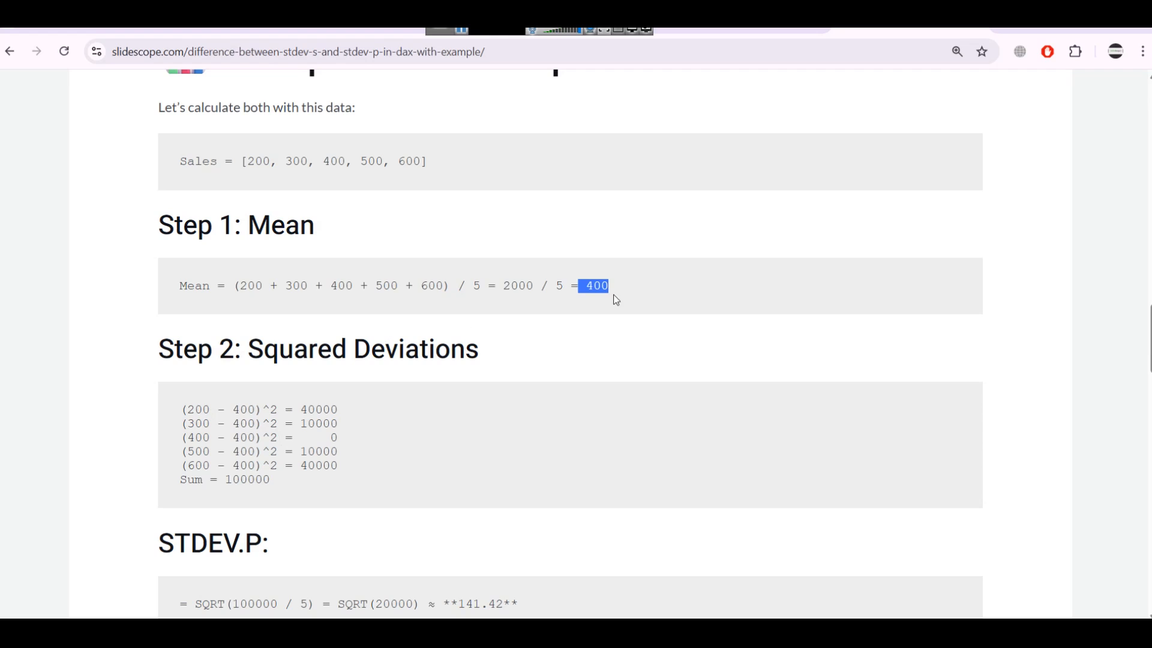
{"action": "left_click", "coordinate": [258, 284]}
{"action": "double_click", "coordinate": [258, 284]}
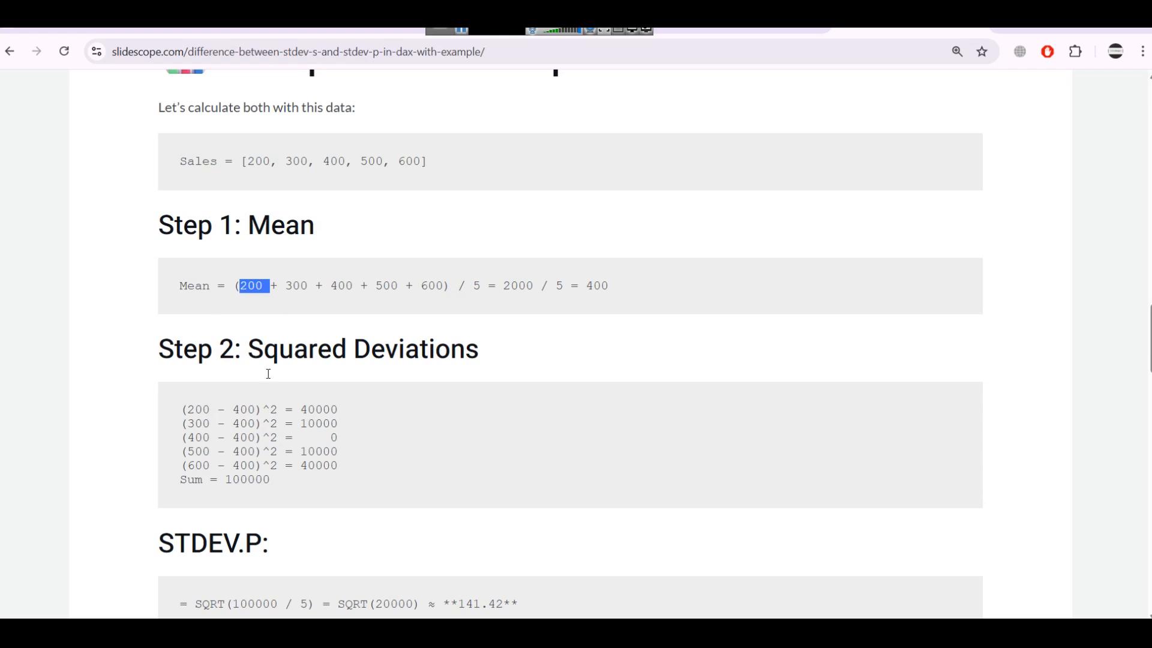
{"action": "double_click", "coordinate": [587, 286]}
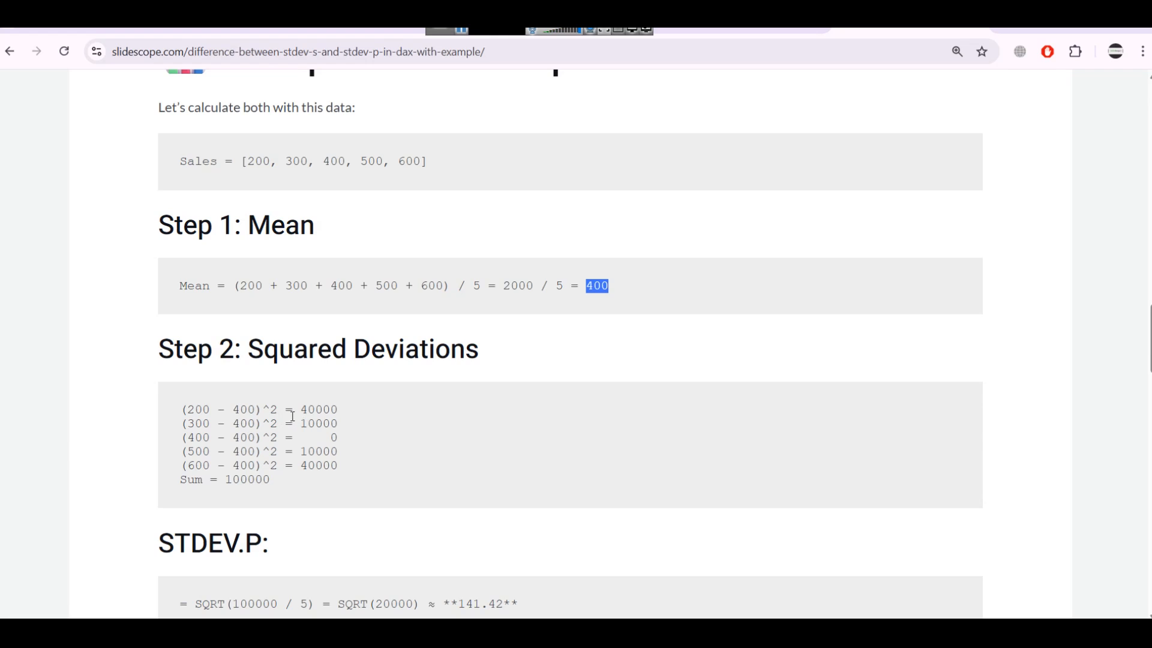
{"action": "left_click_drag", "start_coordinate": [293, 412], "coordinate": [374, 411]}
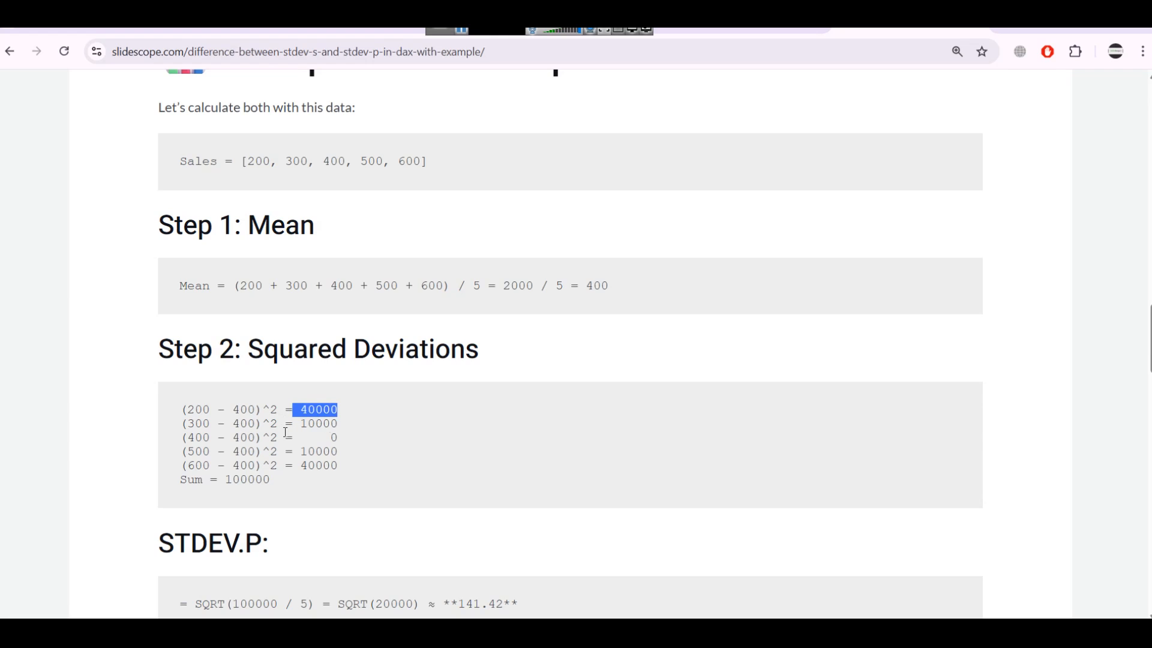
{"action": "left_click", "coordinate": [304, 283]}
Enlarge the Microsoft support page around the STDEV.S formula and compare it with the article's mean and squared deviations
{"action": "left_click", "coordinate": [462, 30]}
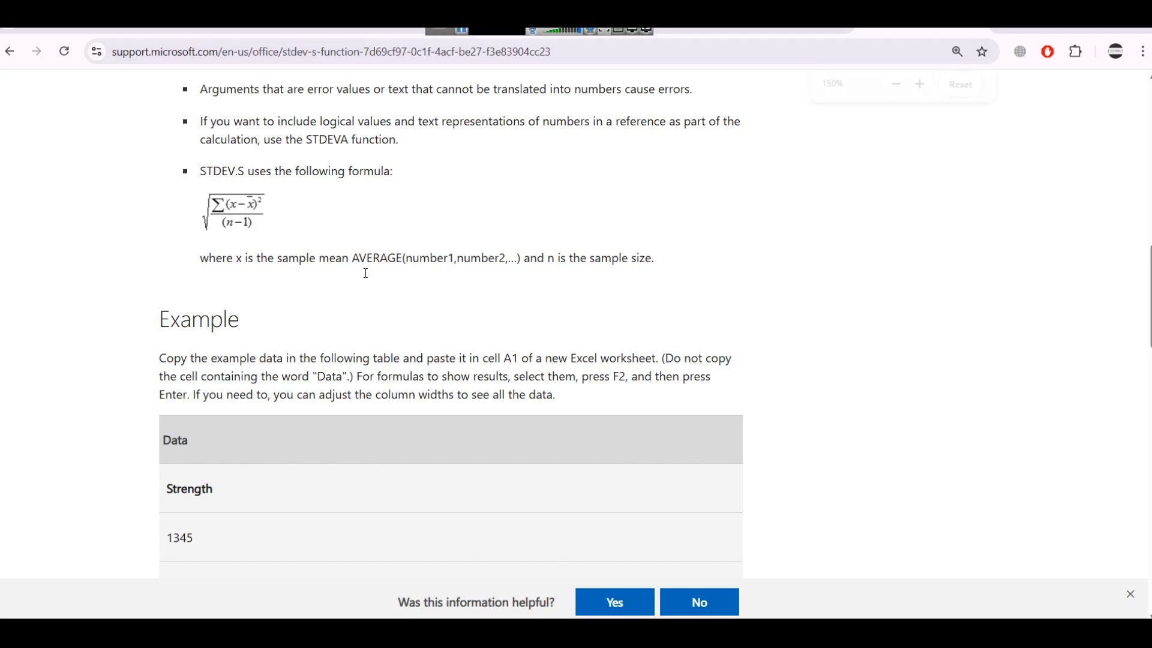
{"action": "key", "text": "ctrl+plus"}
{"action": "key", "text": "ctrl+plus"}
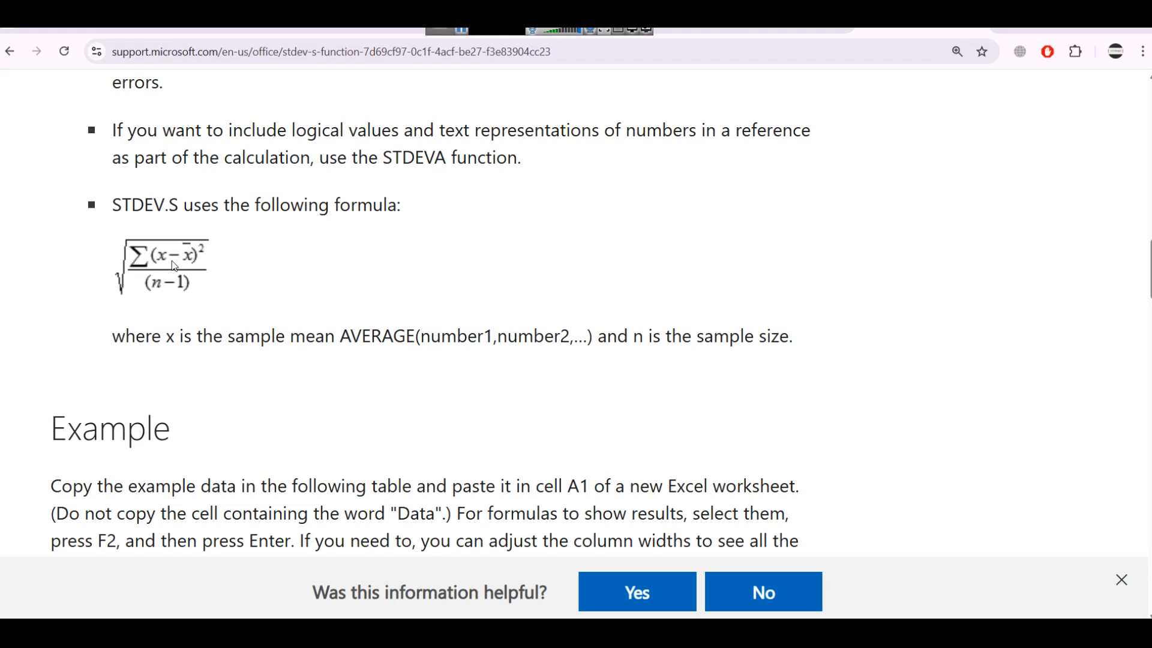
{"action": "left_click", "coordinate": [780, 18]}
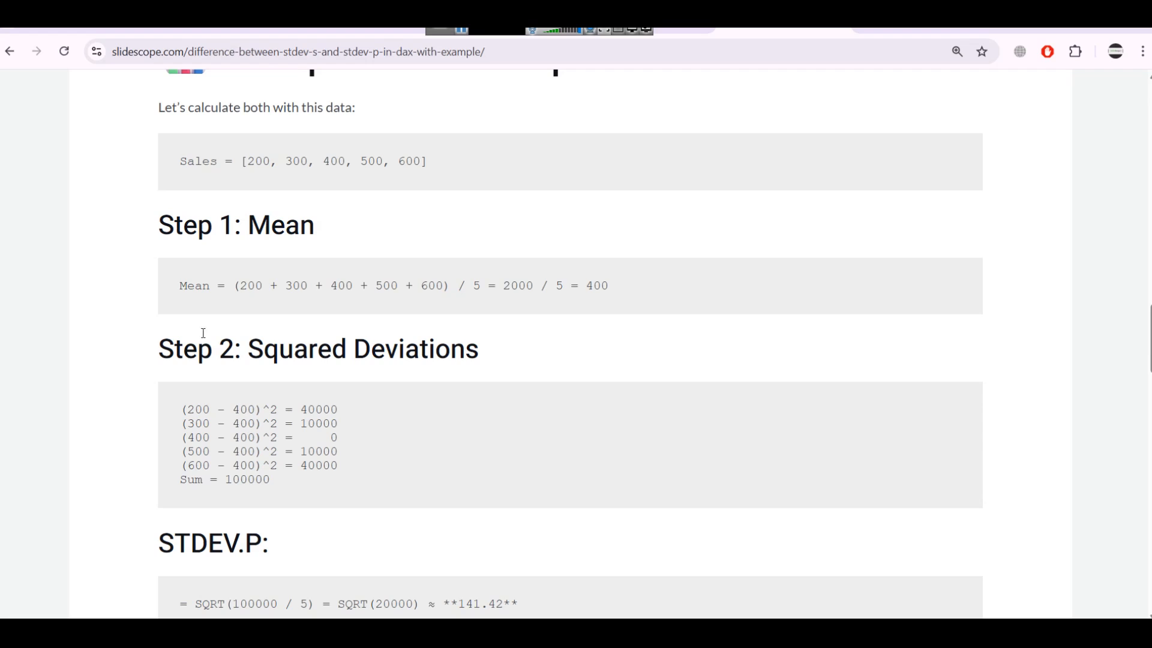
{"action": "double_click", "coordinate": [247, 410]}
{"action": "double_click", "coordinate": [594, 285]}
{"action": "left_click", "coordinate": [936, 27]}
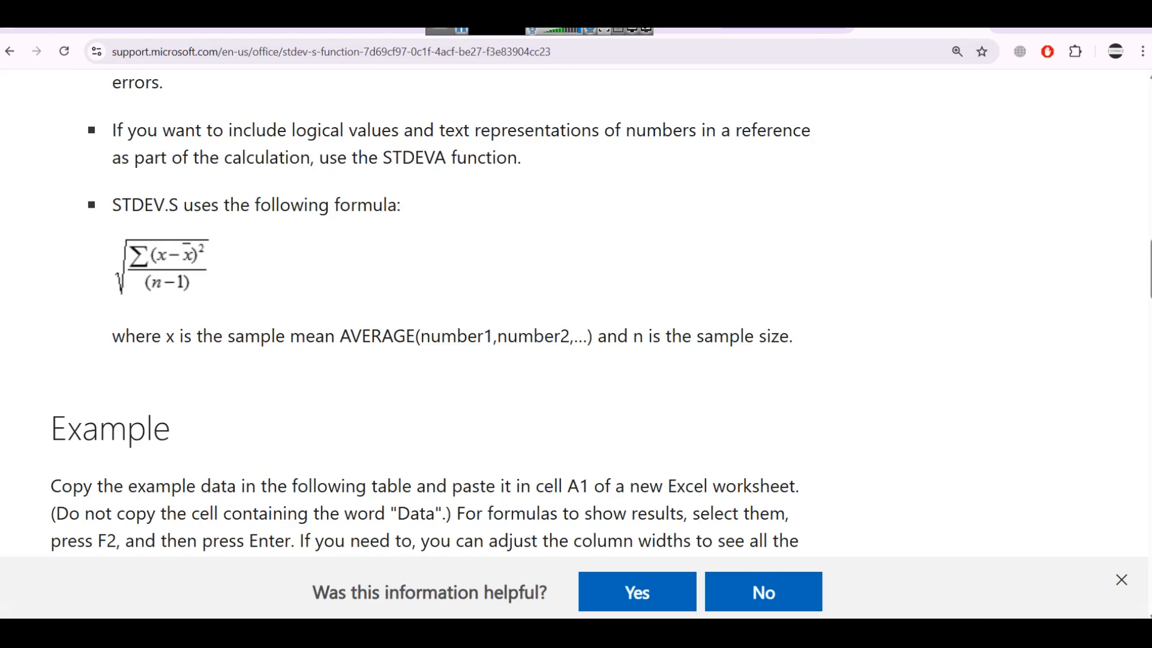
Examine the article's STDEV.P calculation and compare its terms with the STDEV.S formula on the Microsoft support page
{"action": "left_click", "coordinate": [778, 29]}
{"action": "scroll", "coordinate": [326, 450], "scroll_direction": "down", "scroll_amount": 3}
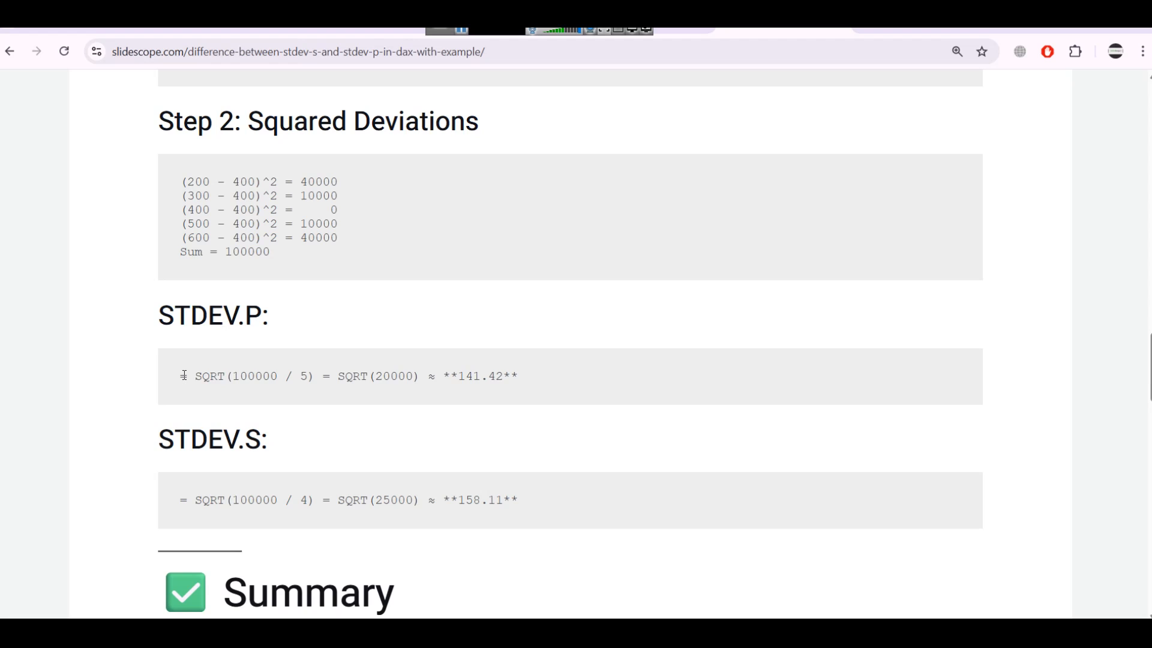
{"action": "left_click_drag", "start_coordinate": [184, 375], "coordinate": [318, 374]}
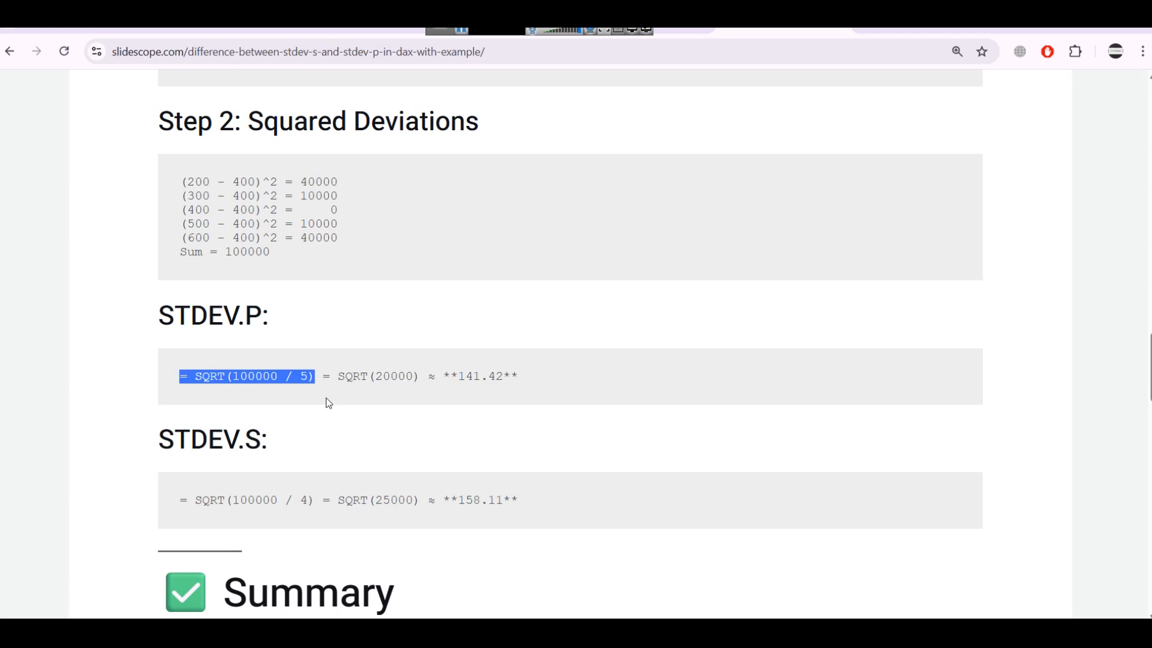
{"action": "double_click", "coordinate": [236, 378]}
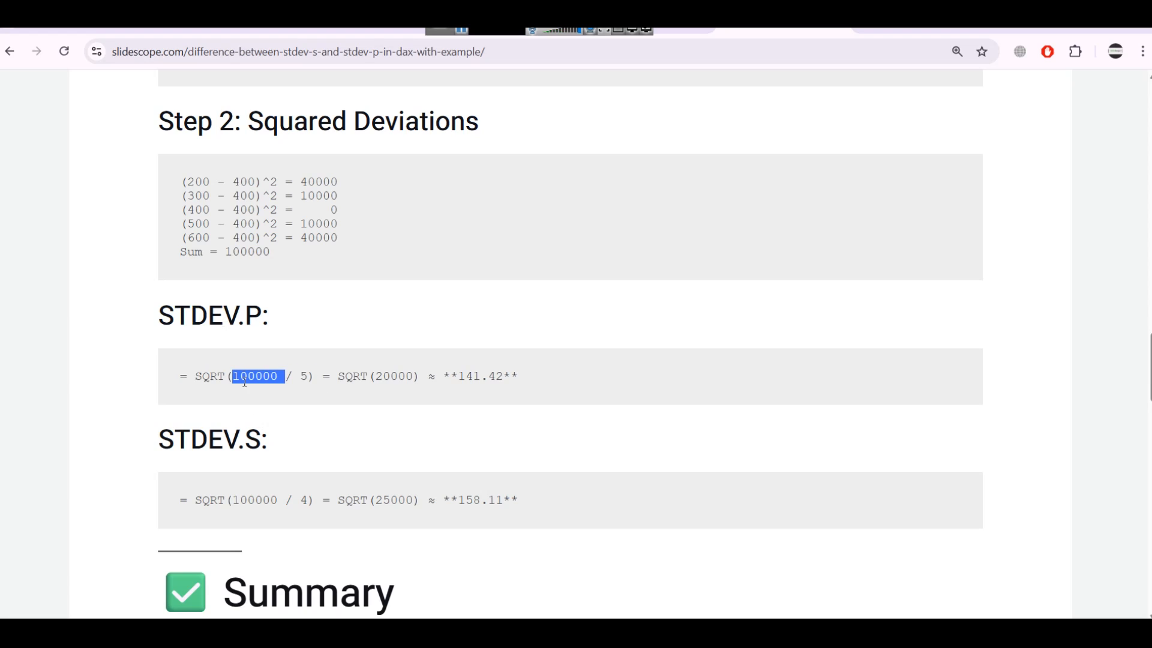
{"action": "left_click", "coordinate": [305, 377]}
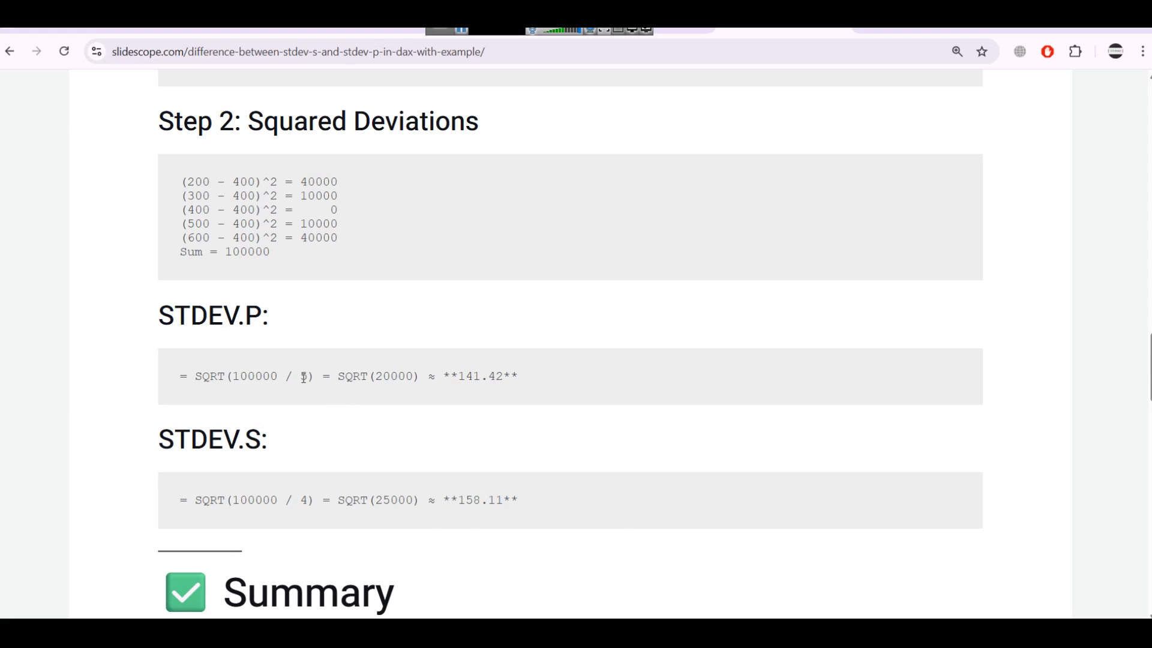
{"action": "left_click", "coordinate": [893, 25]}
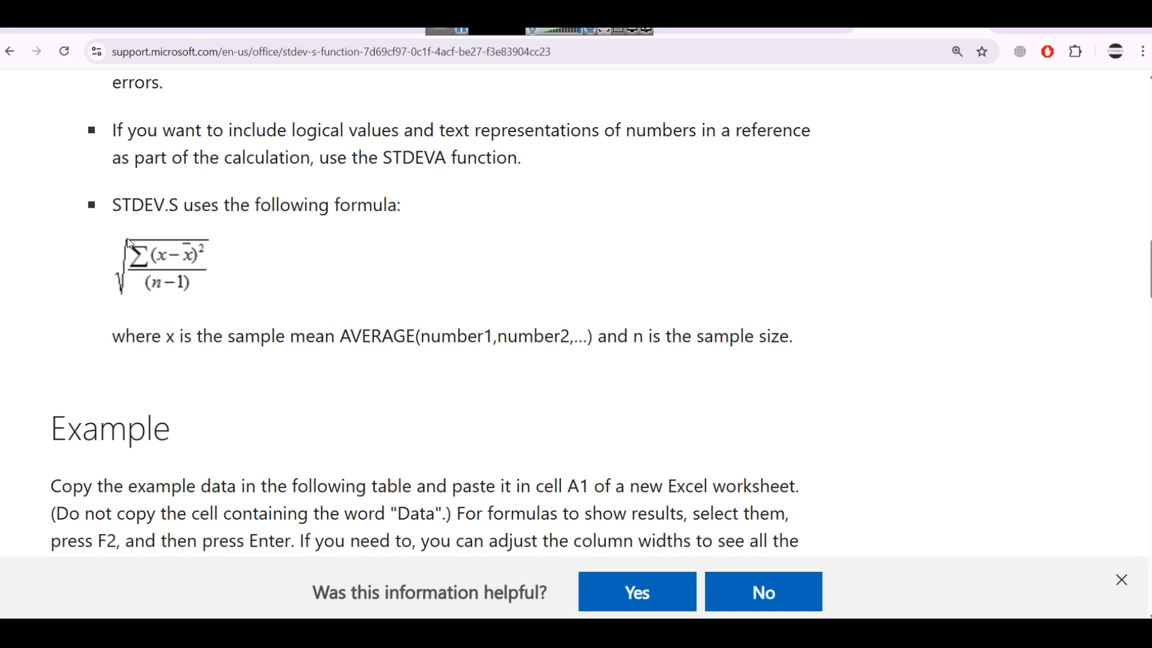
{"action": "left_click", "coordinate": [772, 30]}
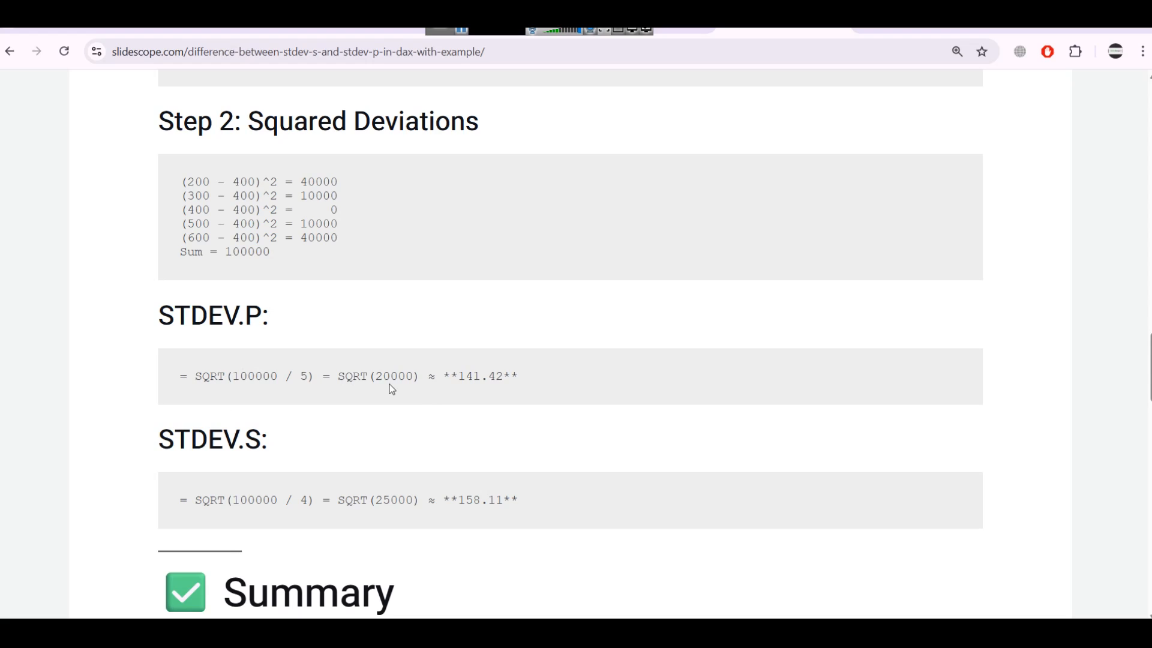
{"action": "left_click", "coordinate": [921, 29]}
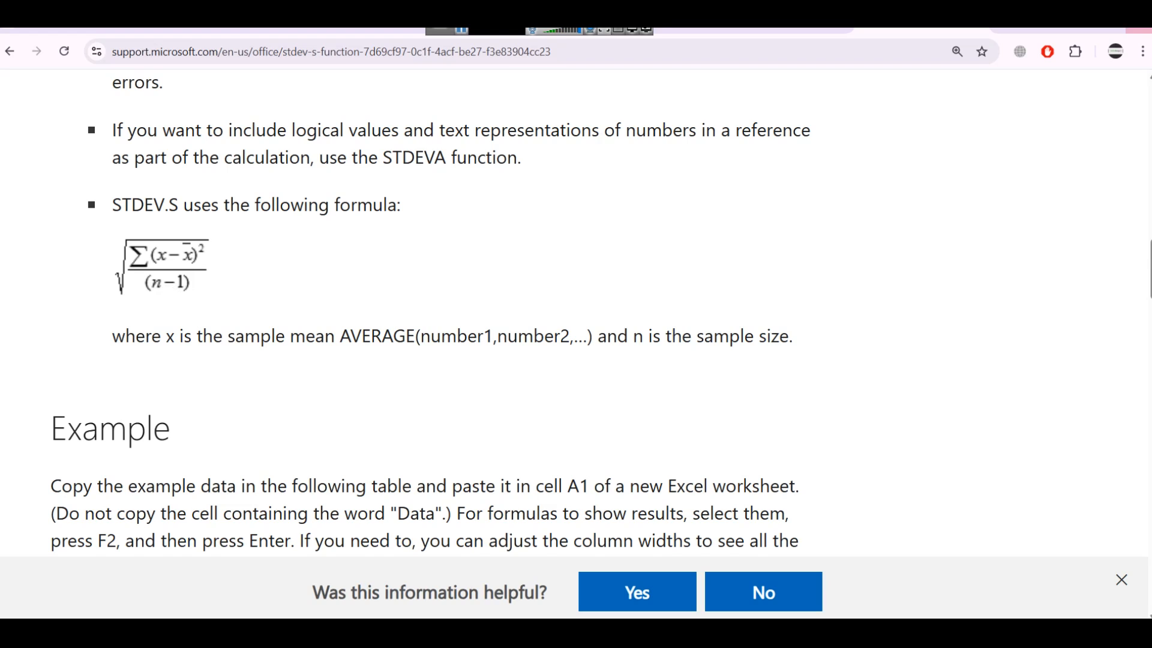
Return to the article and review the Summary table comparing the STDEV.P and STDEV.S formulas and use cases
{"action": "left_click", "coordinate": [825, 29]}
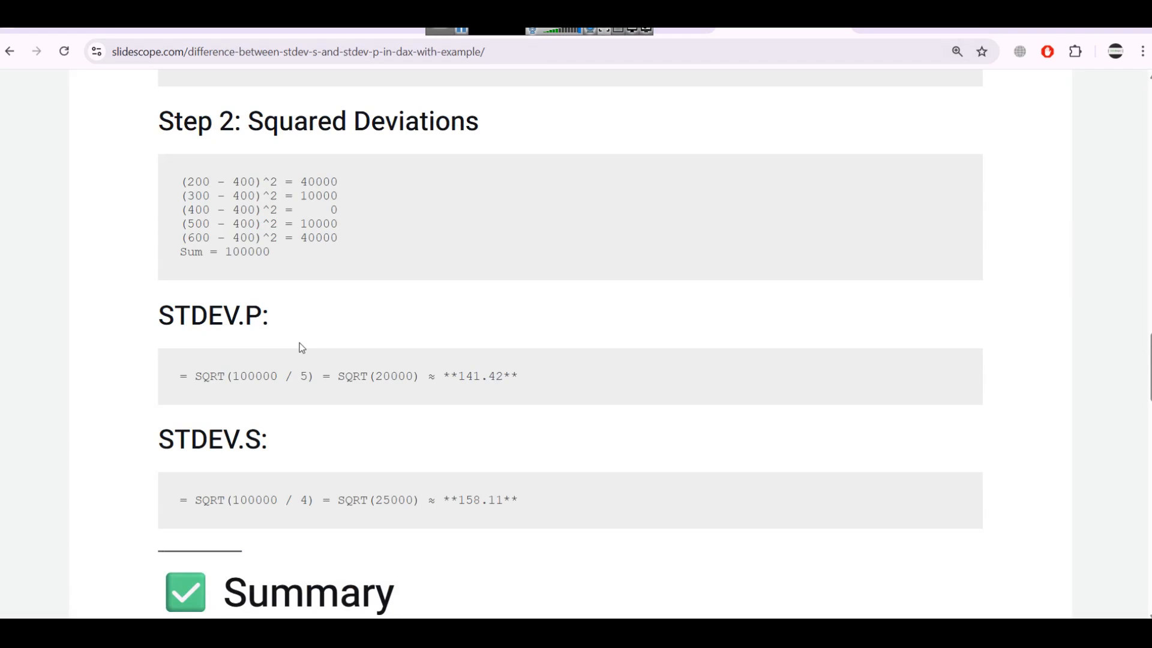
{"action": "scroll", "coordinate": [336, 348], "scroll_direction": "down", "scroll_amount": 1}
{"action": "scroll", "coordinate": [326, 347], "scroll_direction": "down", "scroll_amount": 4}
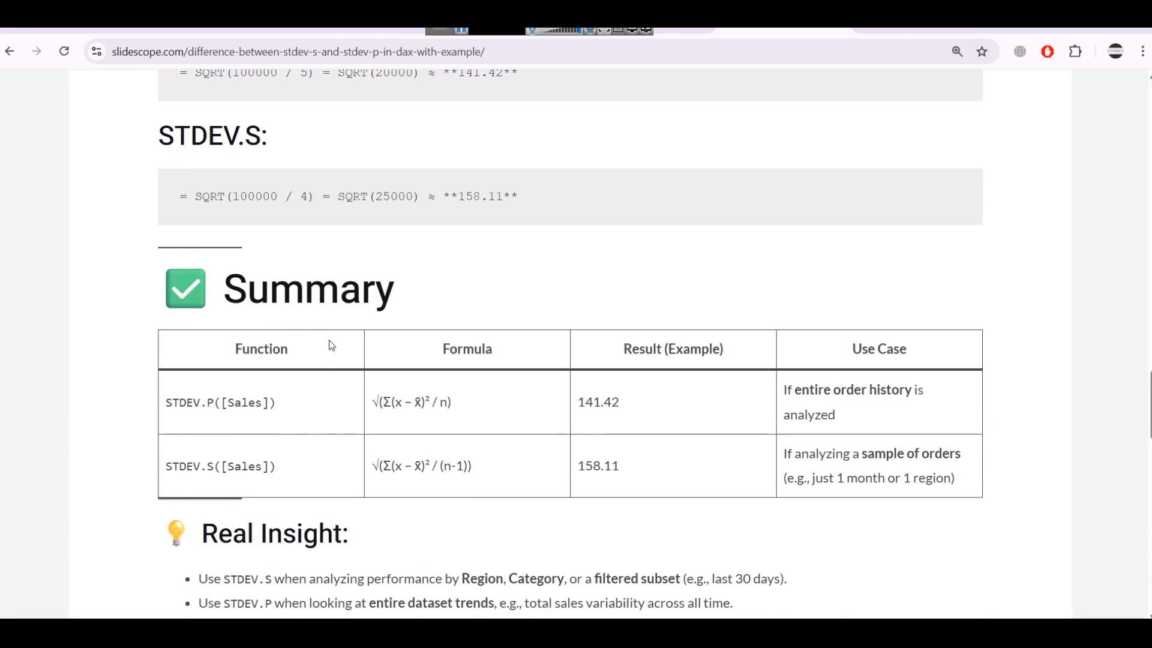